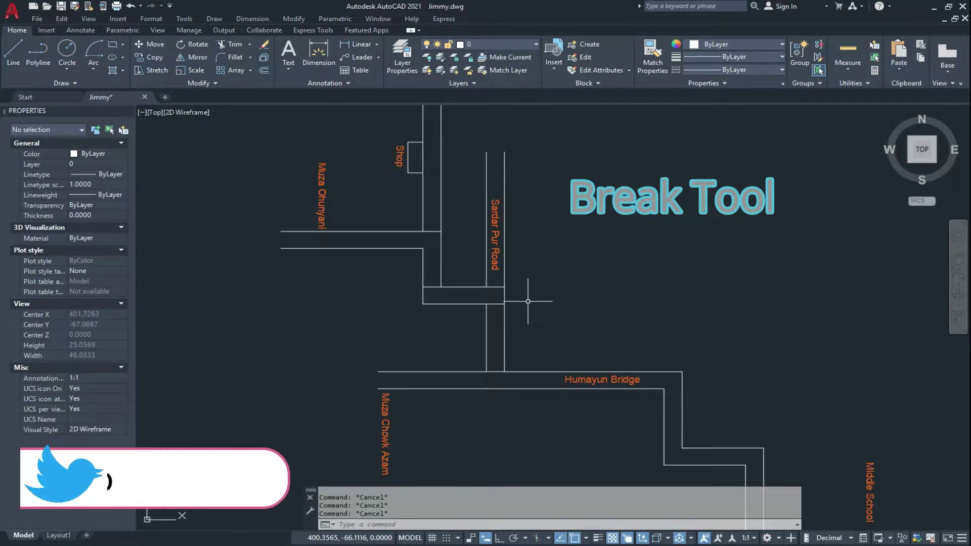
- Keep the extended modify tools pinned open and break the upper Humayun Bridge road line between the two vertical road edges, using the First point option
left_click(204, 83)
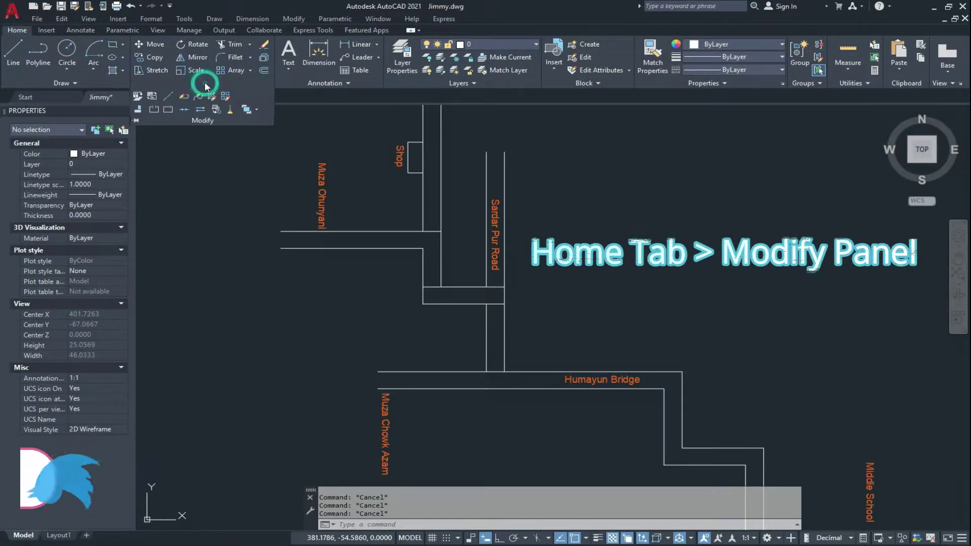
left_click(135, 120)
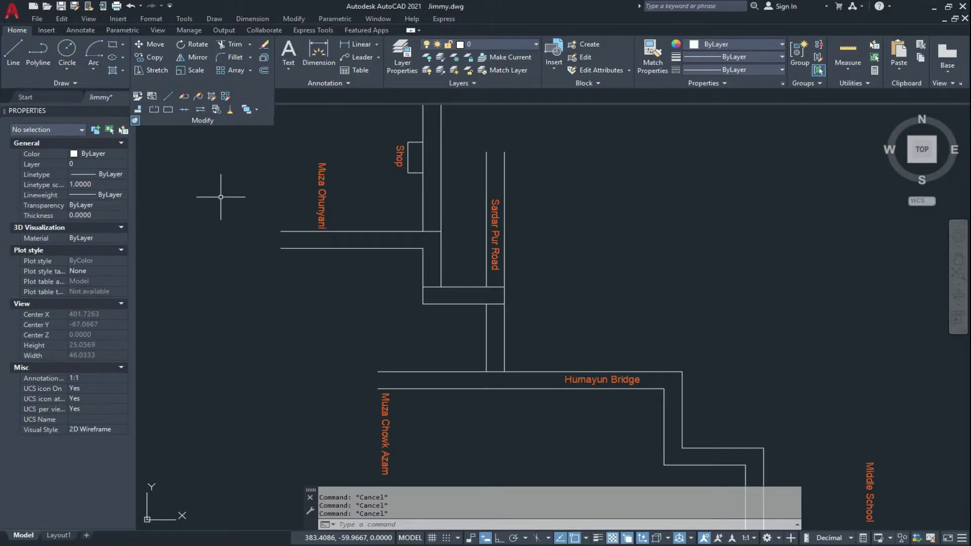
scroll(490, 310, "up", 4)
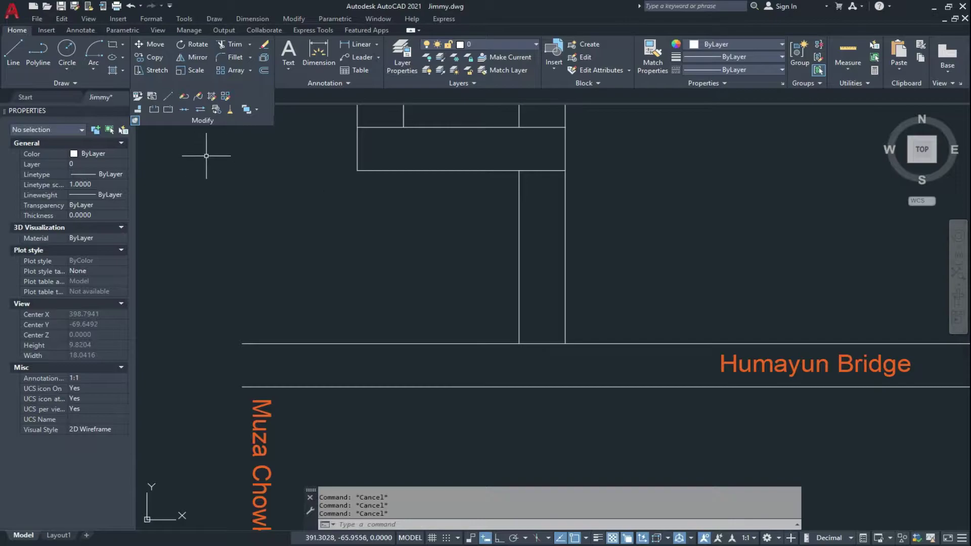
left_click(153, 110)
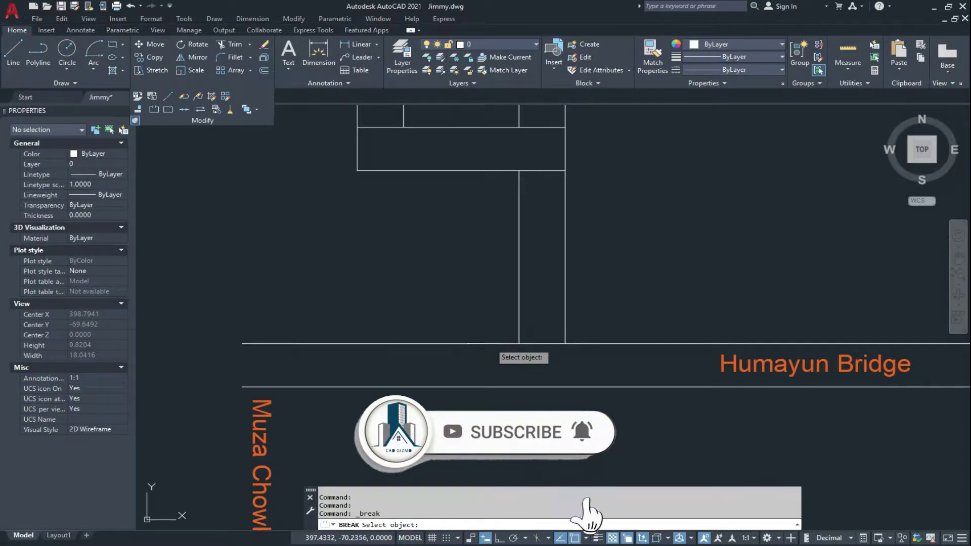
left_click(490, 343)
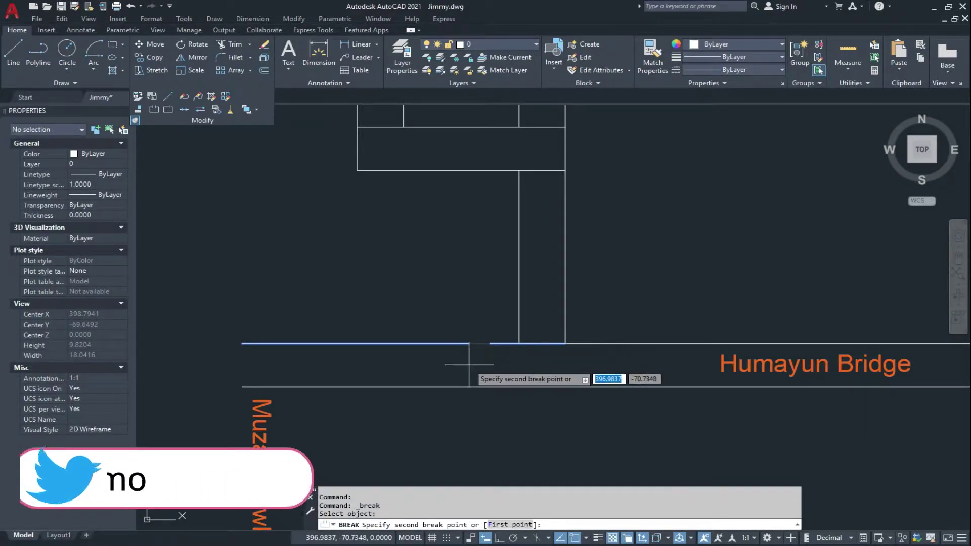
left_click(510, 525)
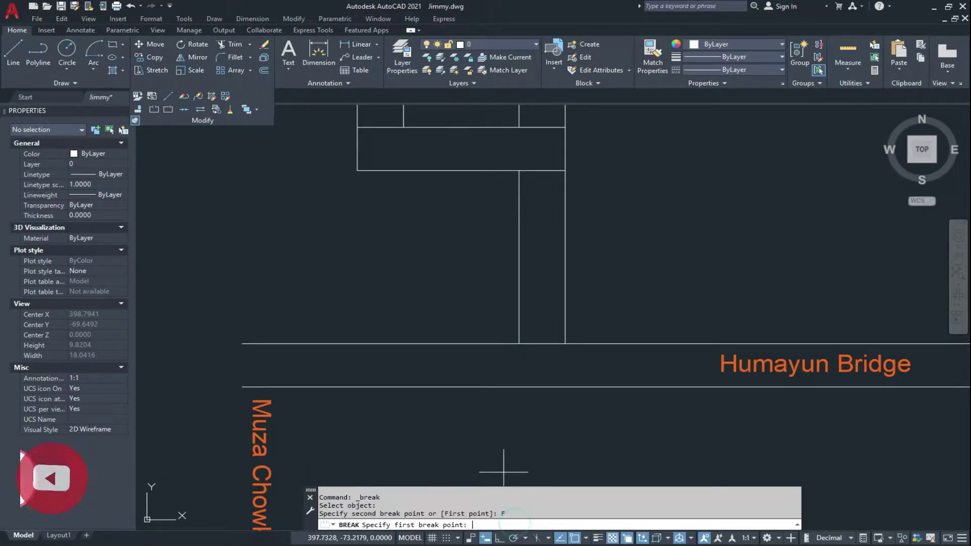
left_click(520, 343)
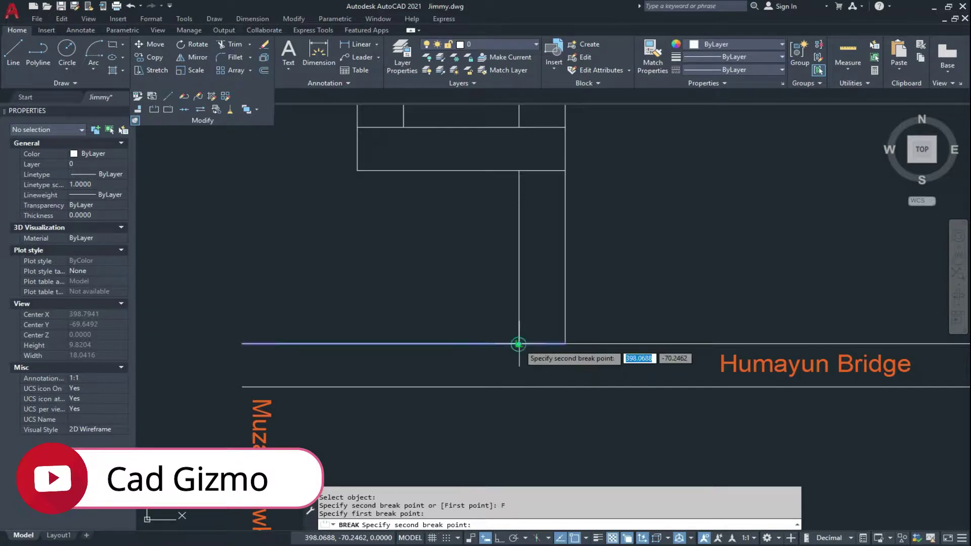
left_click(564, 344)
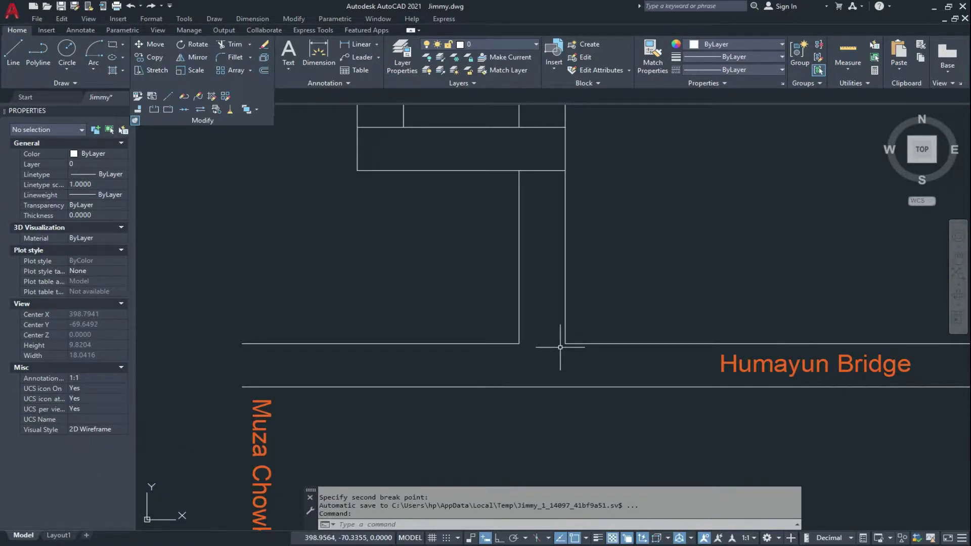
- Break the lower line of the short connecting road between the two Sardar Pur Road edges, picking both intersections as break points
middle_click_drag(552, 320, 518, 414)
mouse_move(503, 315)
middle_mouse_down()
mouse_move(518, 364)
mouse_move(563, 359)
middle_mouse_up()
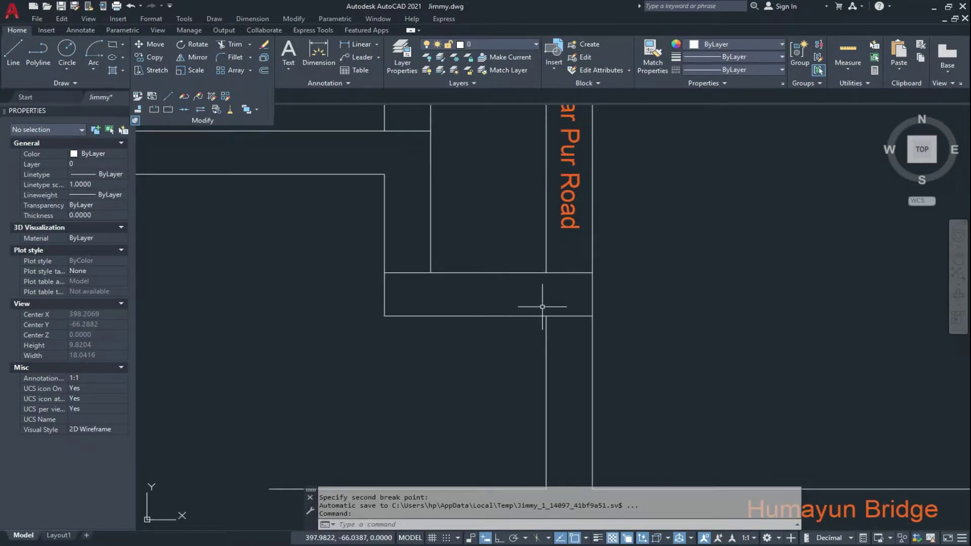
left_click(155, 109)
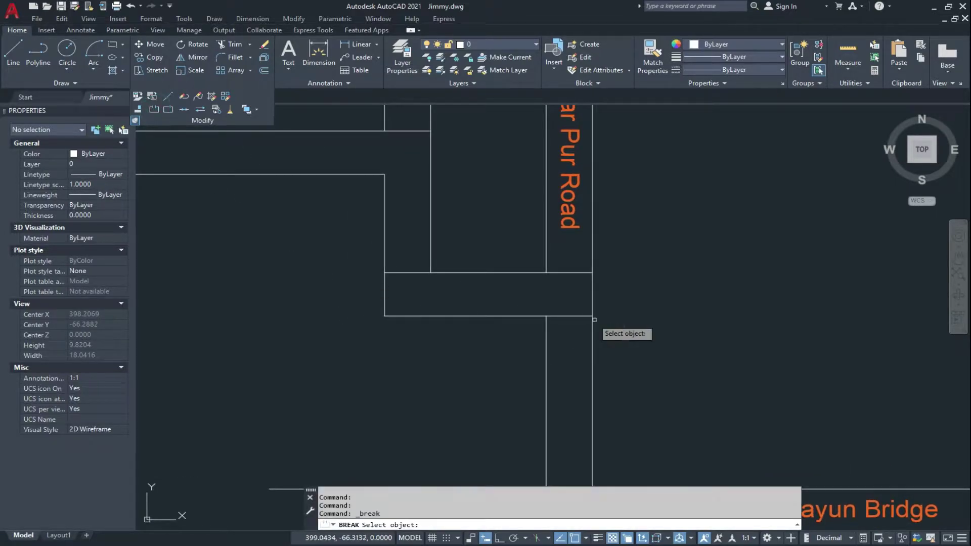
left_click(561, 316)
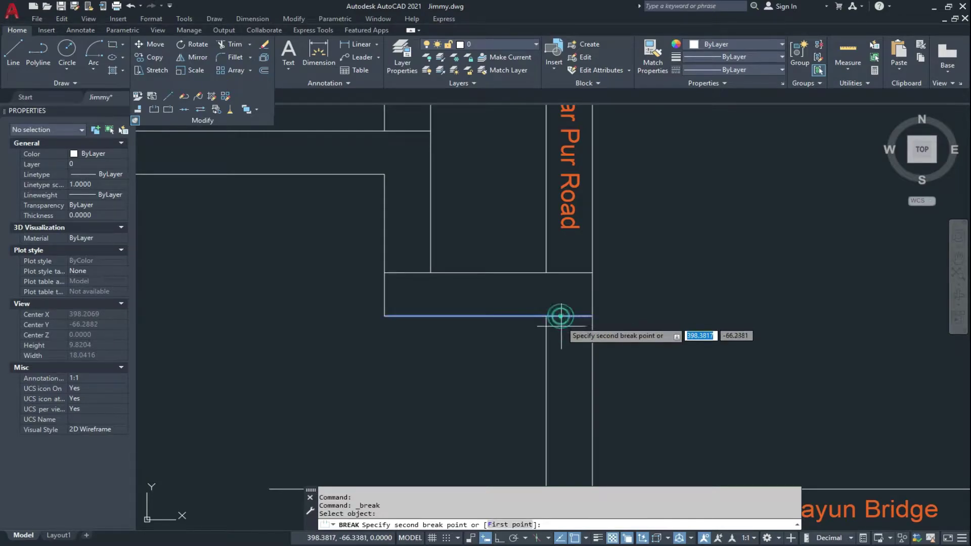
left_click(514, 525)
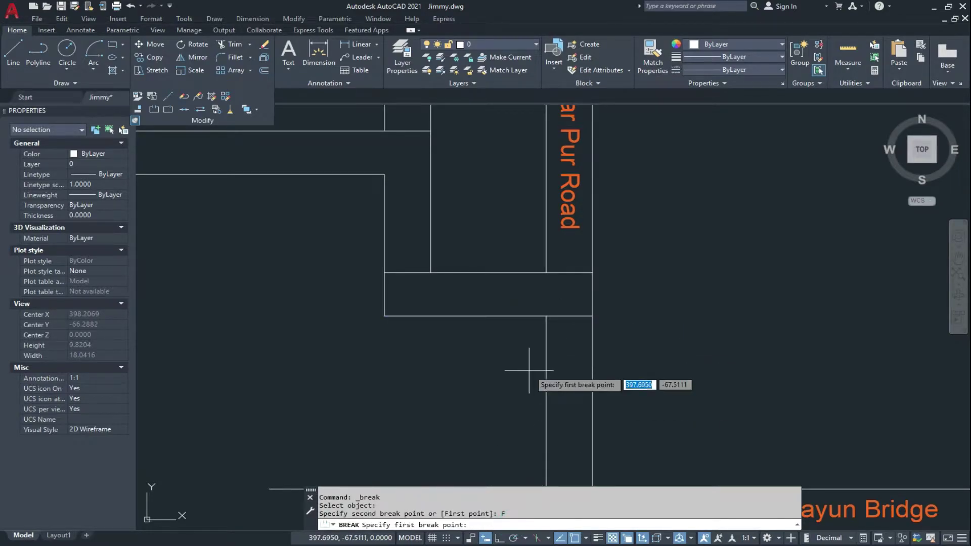
left_click(546, 318)
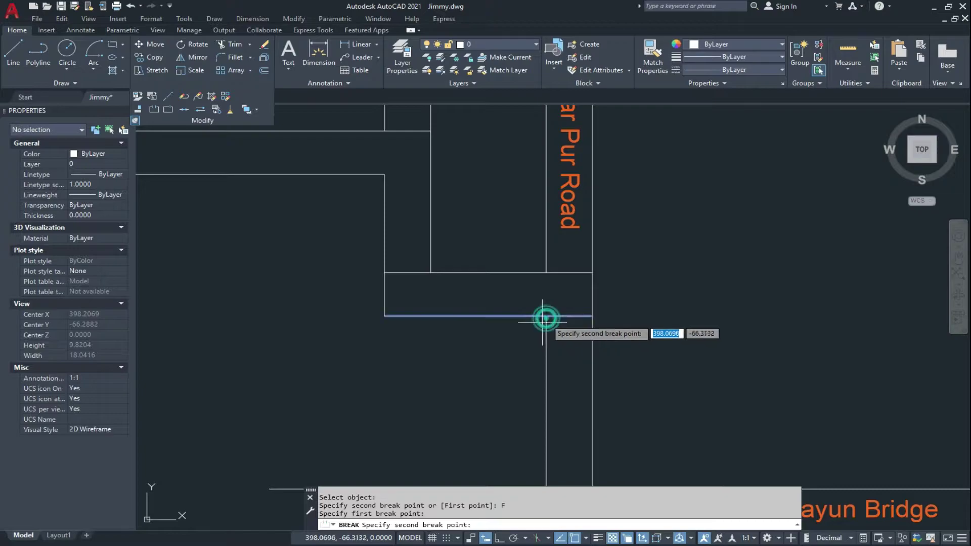
left_click(592, 316)
- Break the connecting road's upper line where it crosses Sardar Pur Road, from one road edge to the other
scroll(571, 297, "down", 2)
scroll(570, 297, "down", 2)
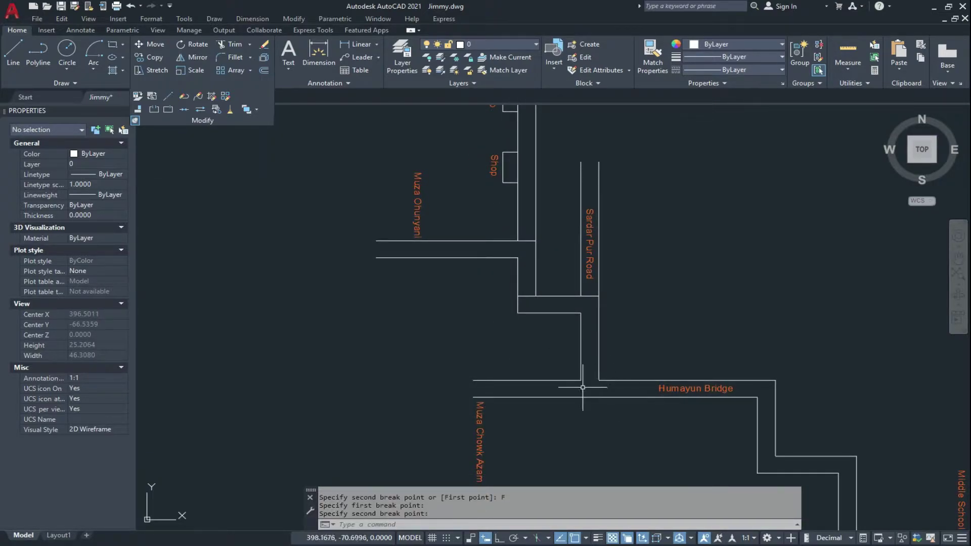
scroll(586, 315, "up", 4)
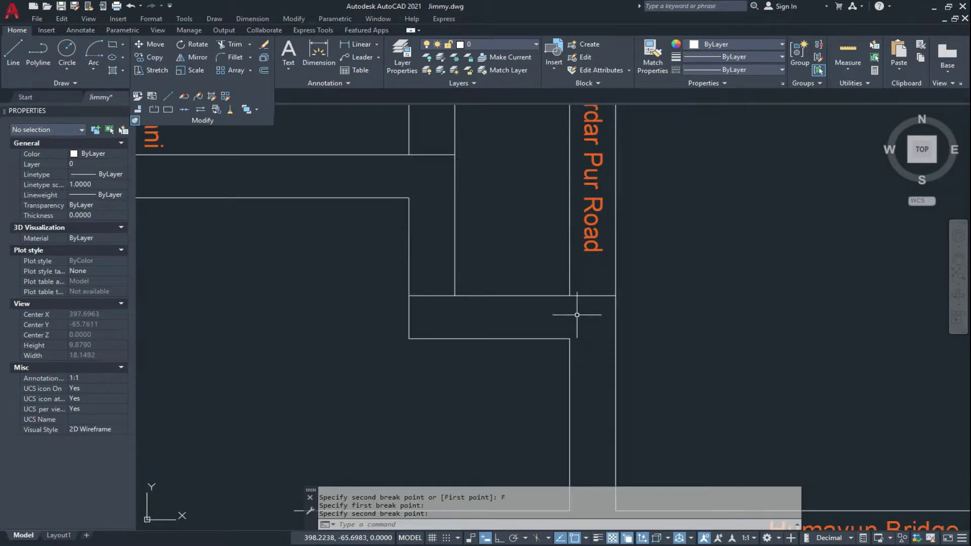
scroll(577, 349, "up", 2)
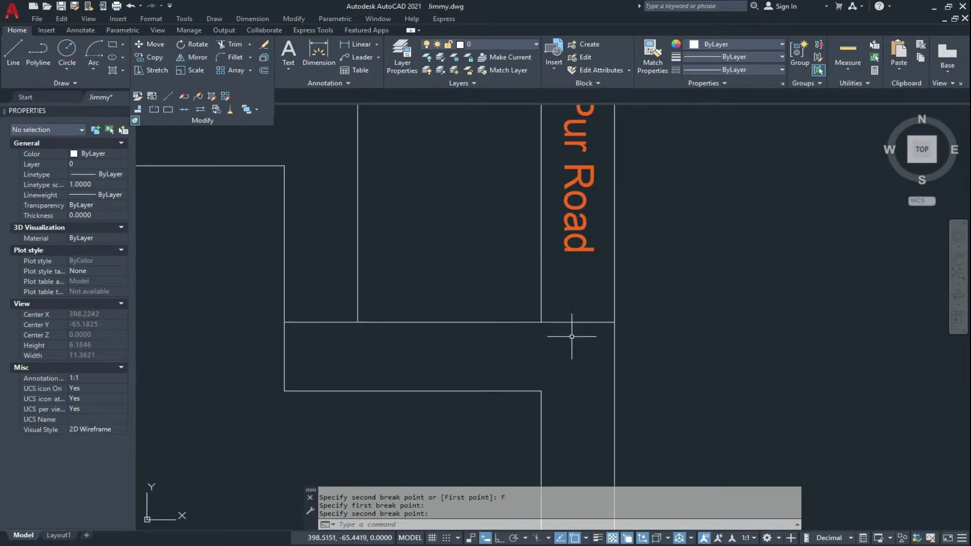
left_click(158, 110)
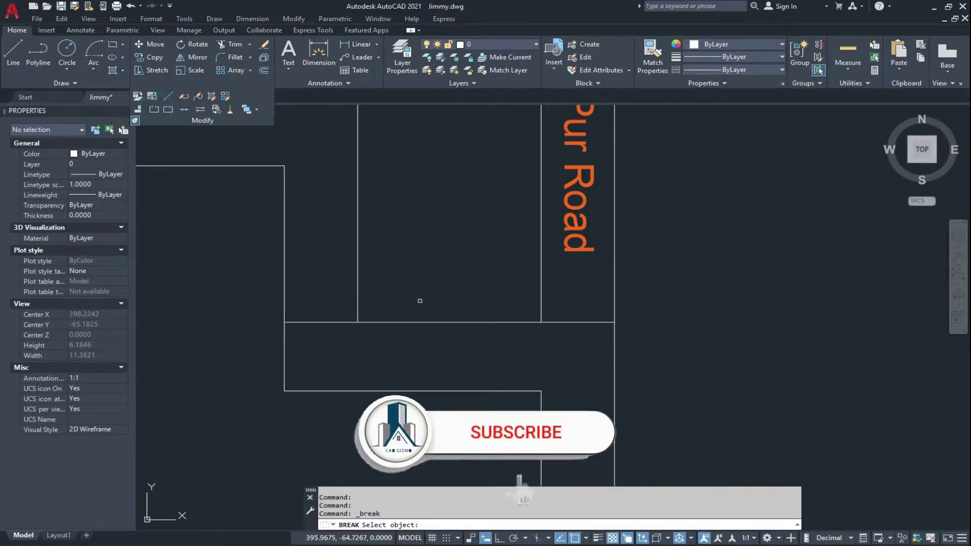
left_click(561, 322)
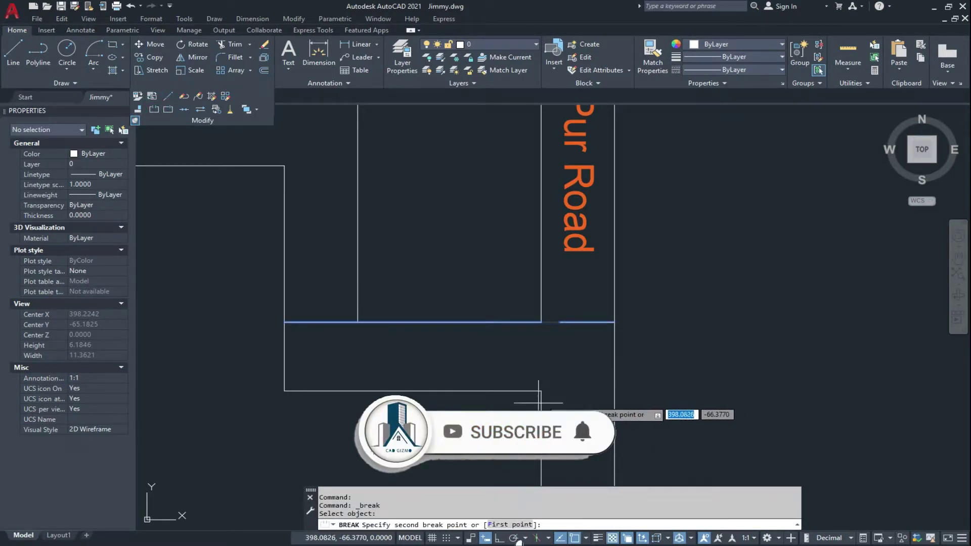
left_click(511, 525)
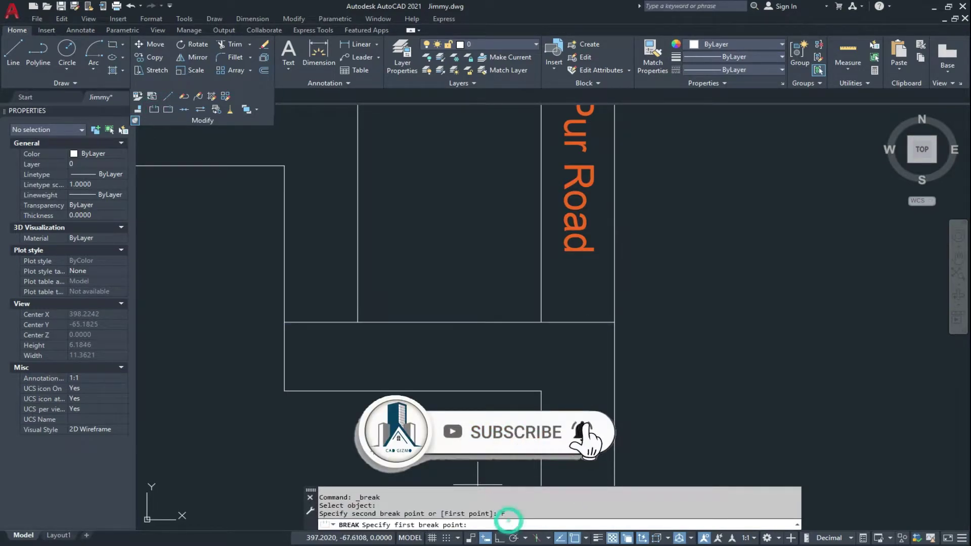
left_click(540, 323)
left_click(612, 324)
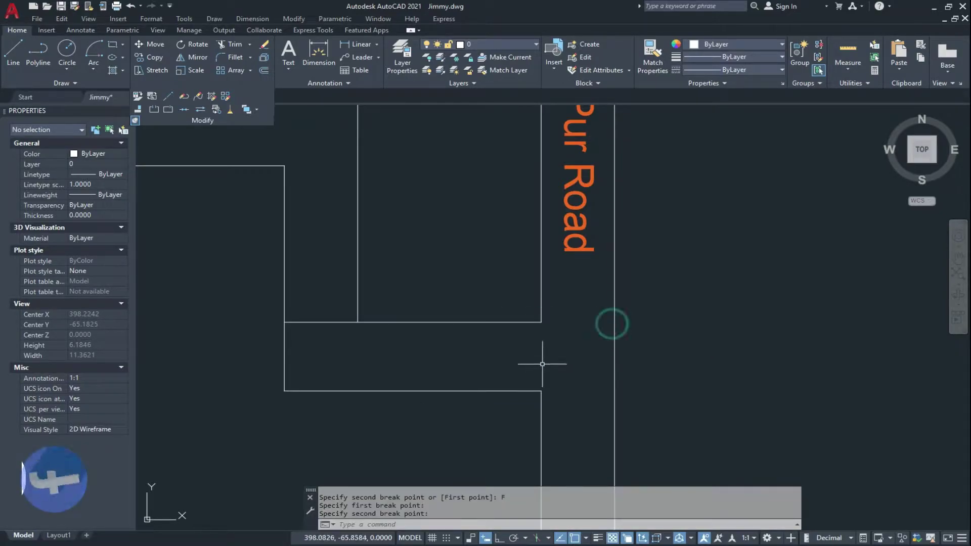
- Break away the connecting road's upper line across the vertical road at its west end, between that road's two edges
scroll(582, 384, "down", 4)
scroll(584, 386, "up", 4)
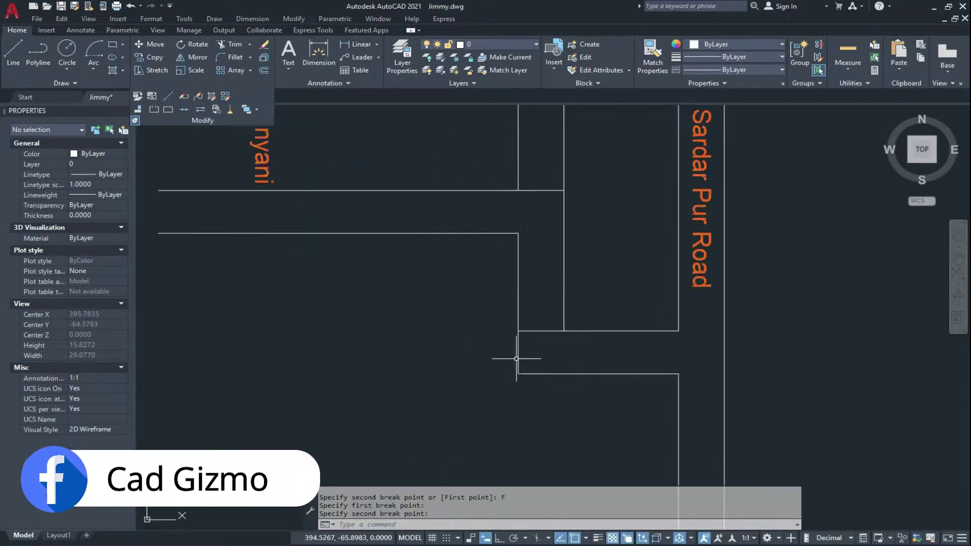
left_click(155, 111)
left_click(543, 322)
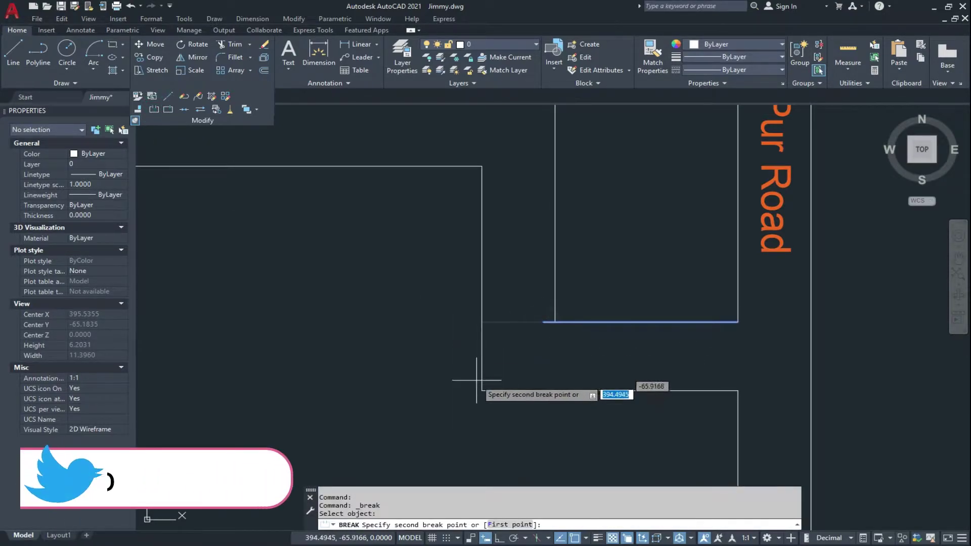
left_click(522, 526)
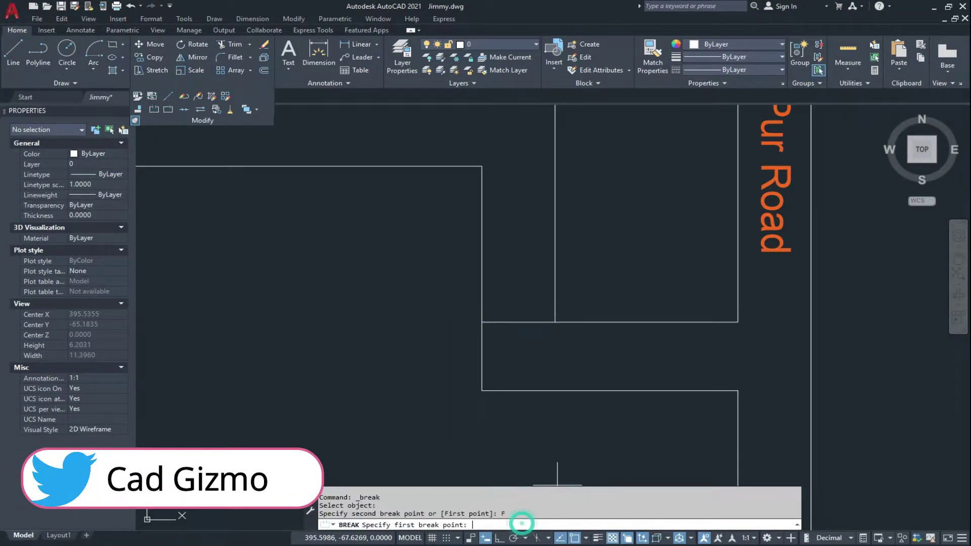
left_click(482, 323)
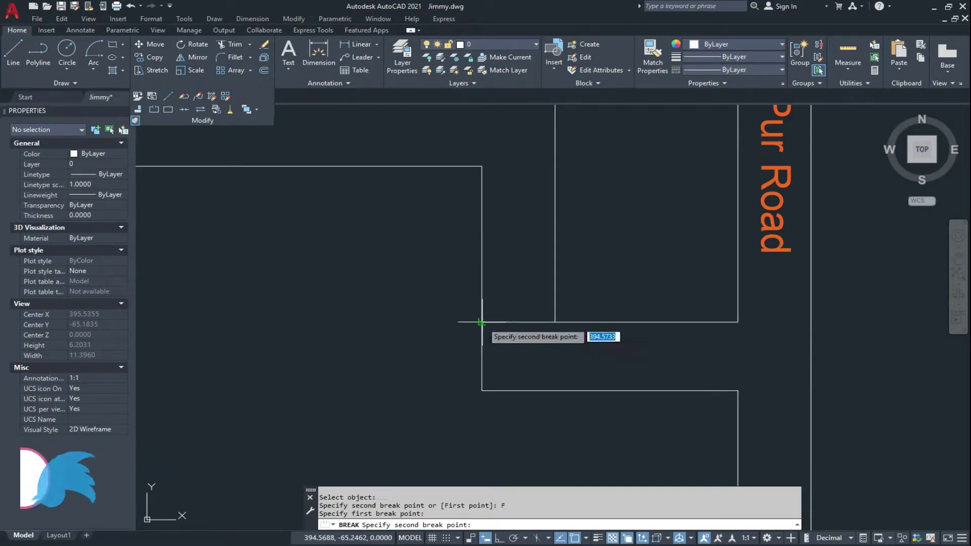
left_click(555, 323)
- Split the upper line of the Muza Ohunyani road with Break at Point at the foot of the short vertical line
scroll(582, 343, "down", 3)
scroll(581, 343, "up", 4)
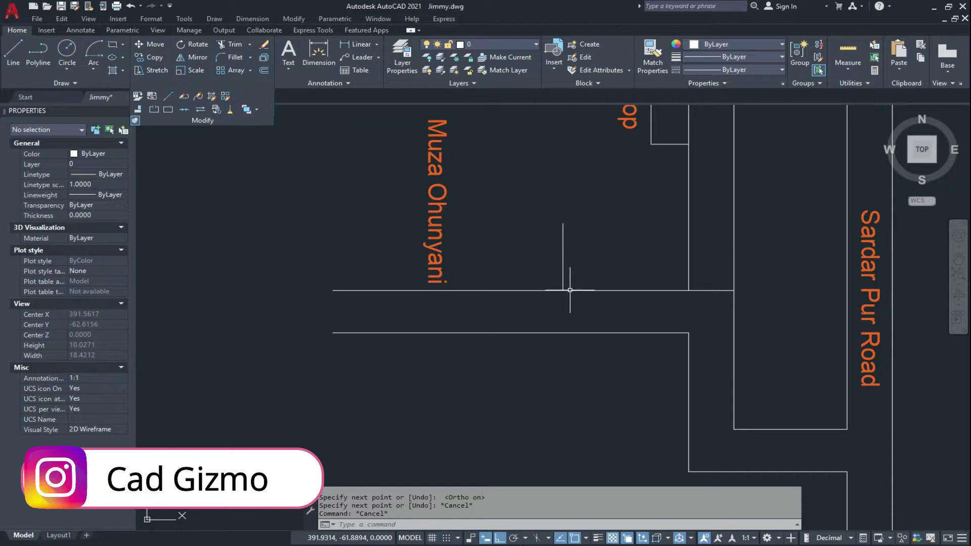
key("Escape")
key("Escape")
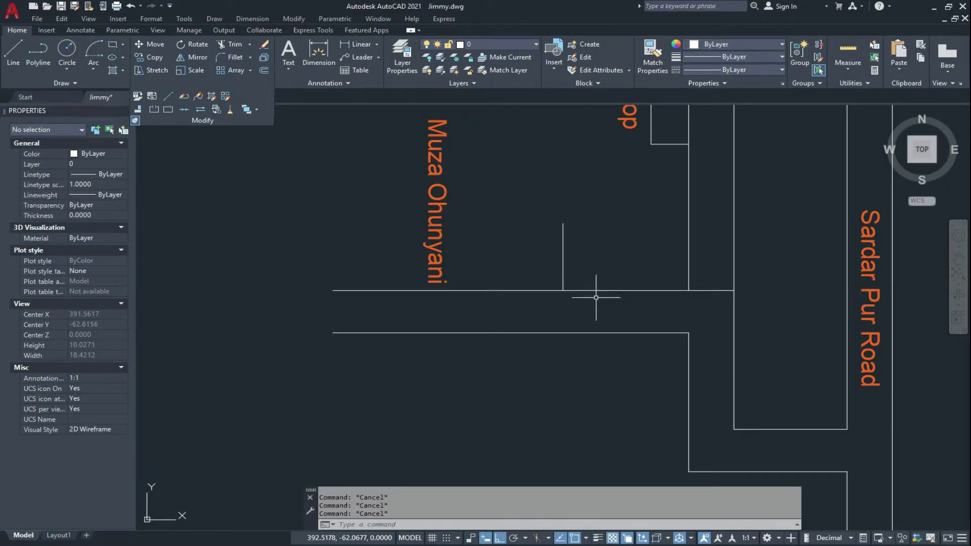
left_click(169, 109)
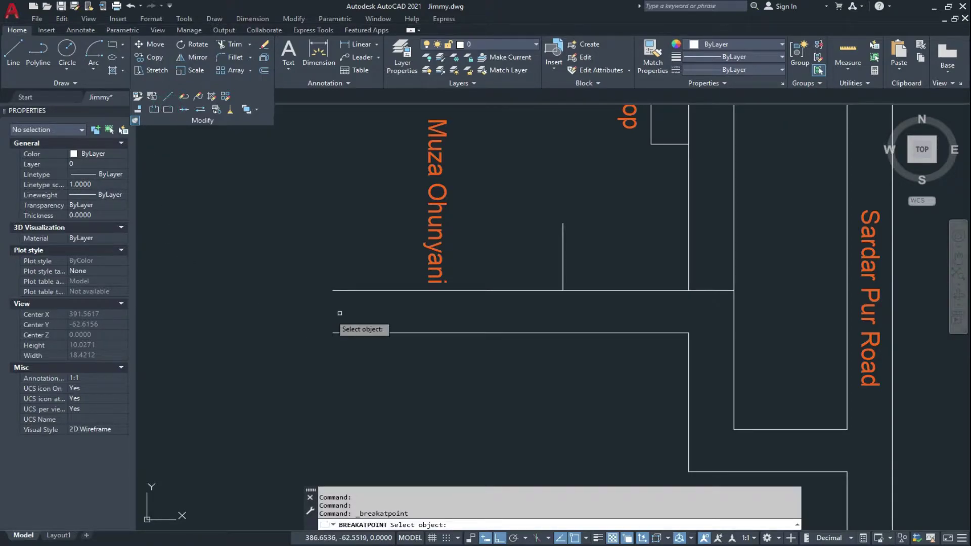
left_click(490, 290)
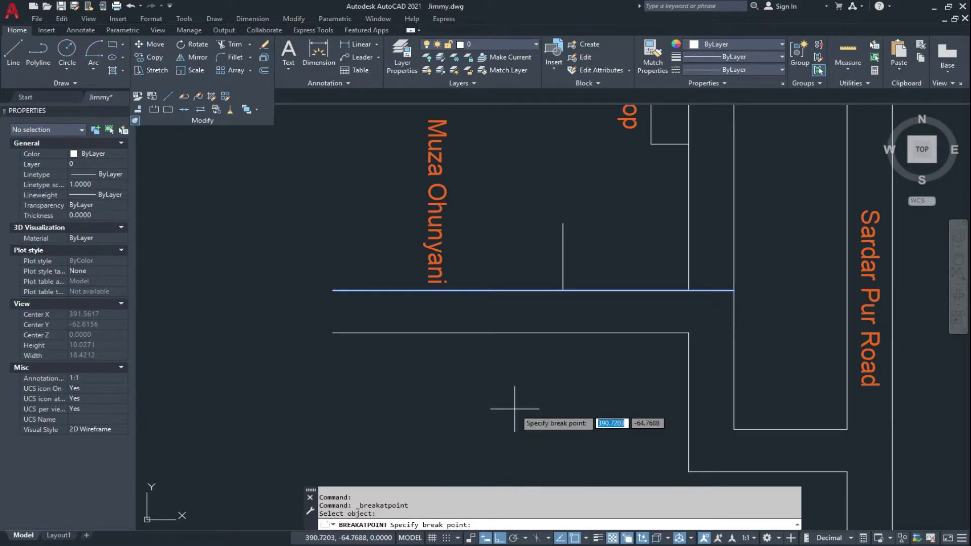
left_click(563, 290)
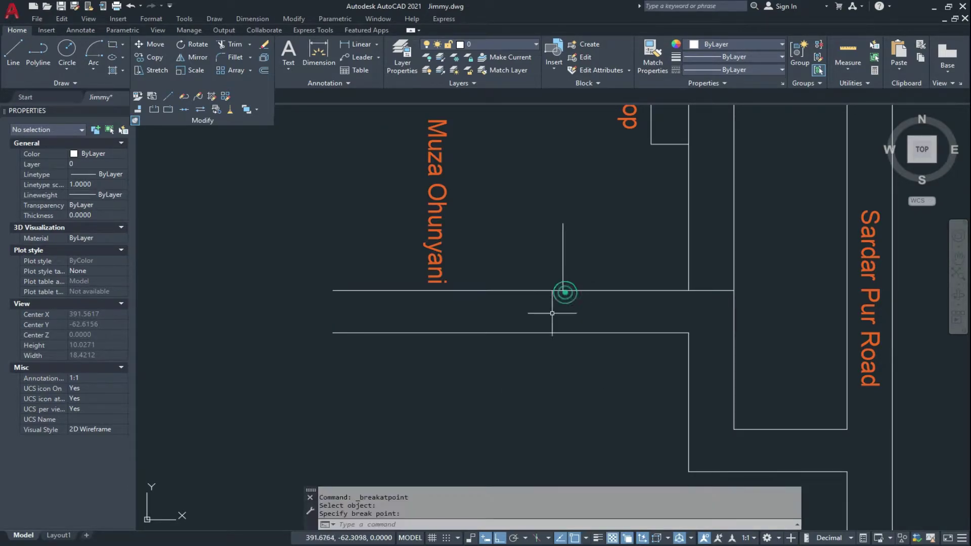
- Select the Muza Ohunyani upper line segment east of the break point to check the split, and clear the selection
left_click(604, 286)
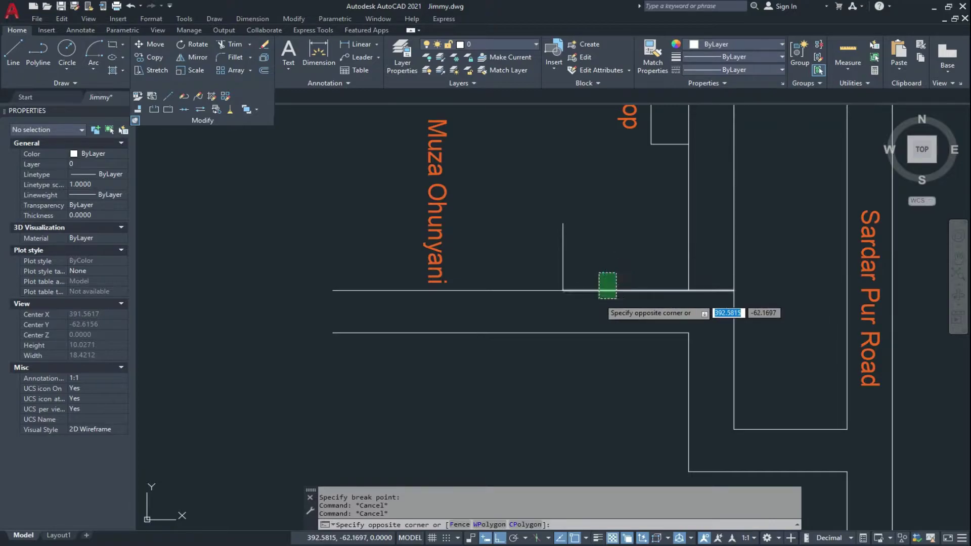
left_click(599, 298)
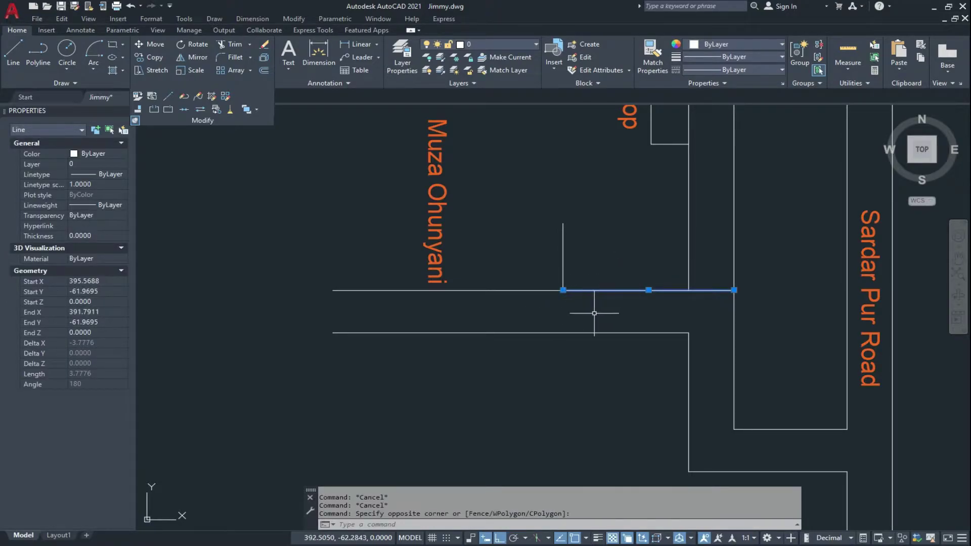
key("Escape")
key("Escape")
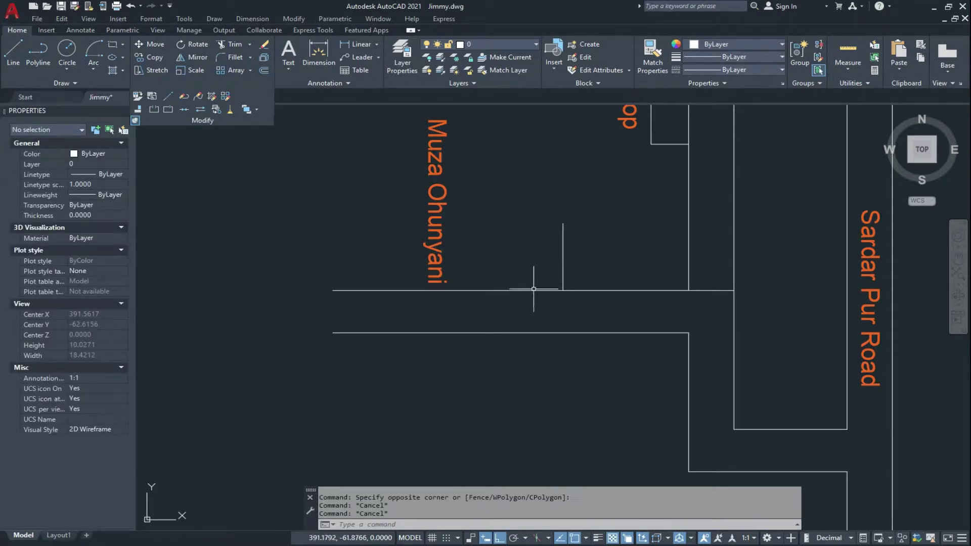
- Draw a vertical line about 1.3 units long downward from the lower line of the Muza Ohunyani road, near its west end
scroll(490, 318, "down", 3)
middle_click_drag(558, 333, 543, 333)
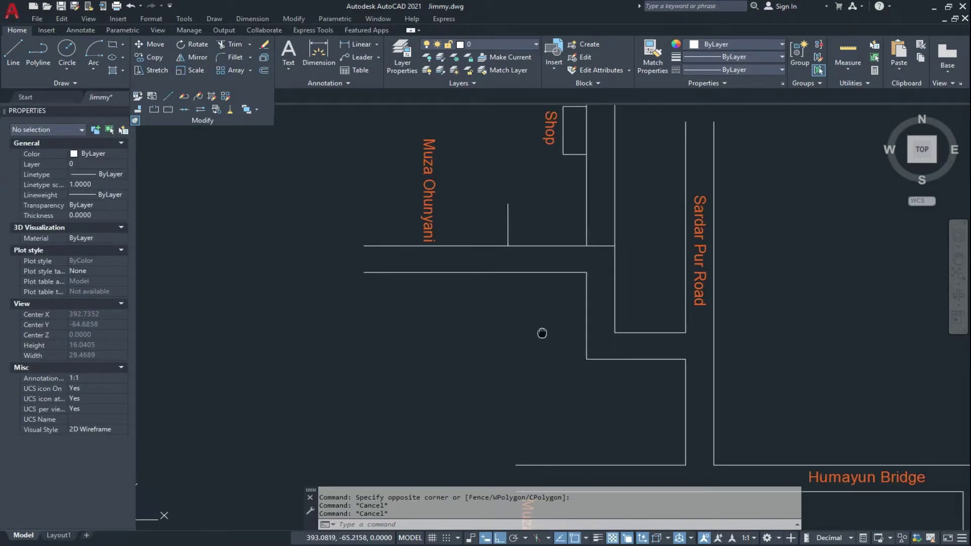
scroll(531, 333, "up", 2)
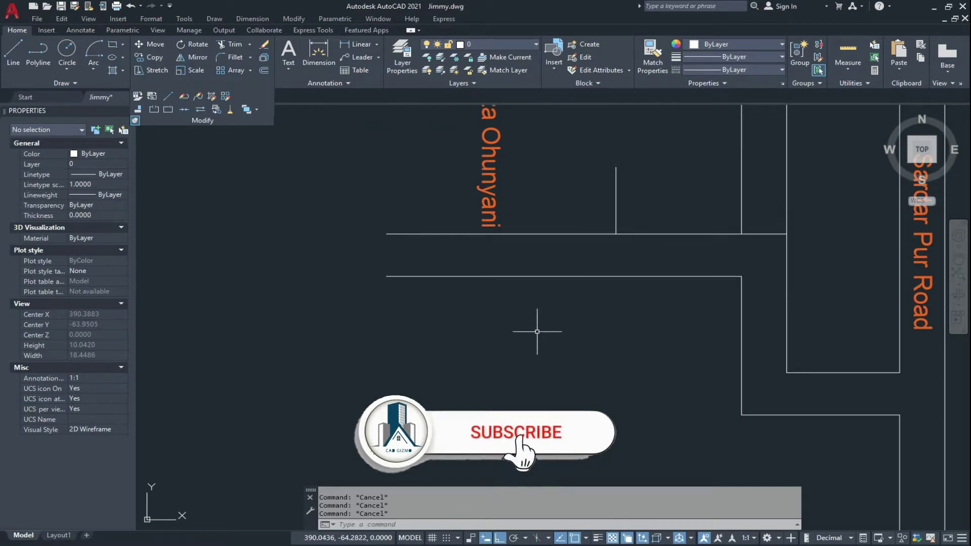
key("Return")
left_click(475, 276)
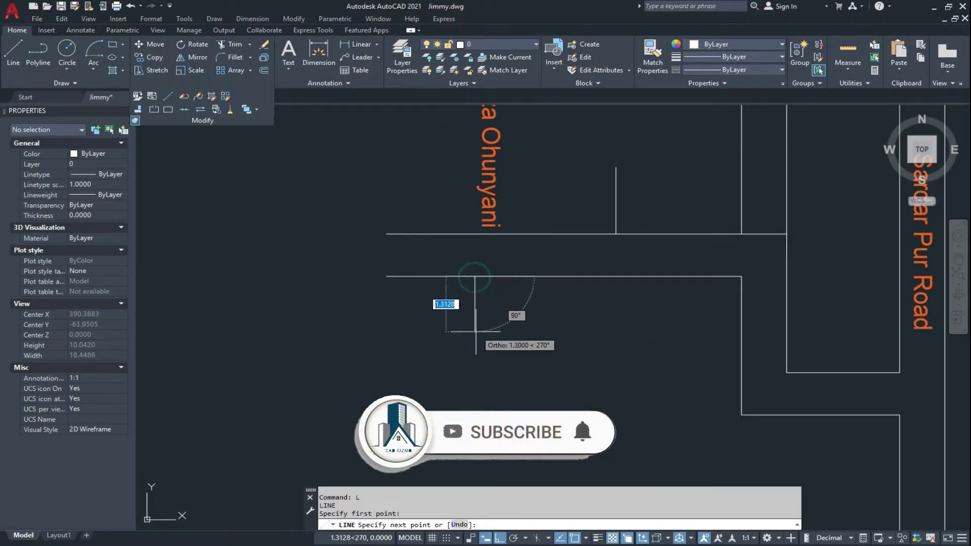
left_click(475, 332)
key("Escape")
key("Escape")
key("Escape")
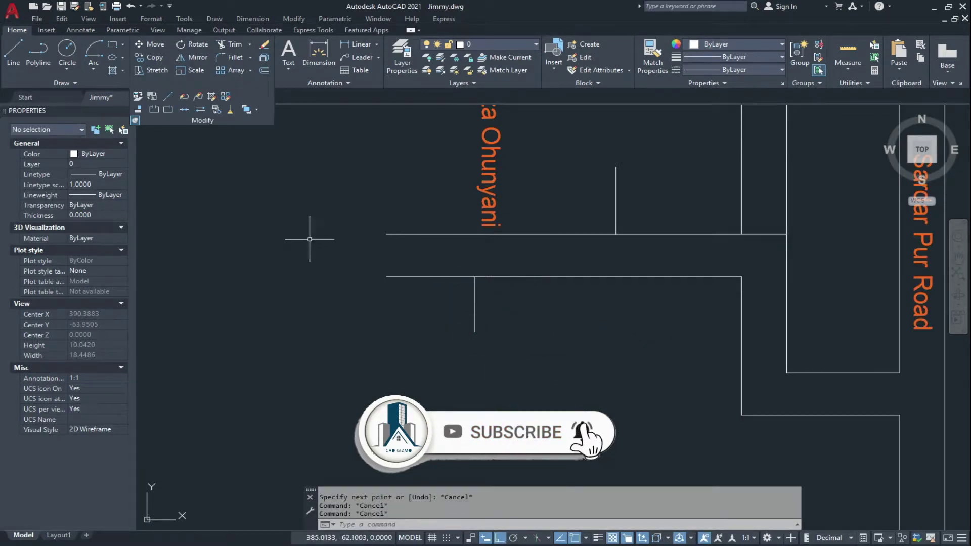
- Split the Muza Ohunyani road's lower line with Break at Point where the short vertical line below meets it
left_click(168, 110)
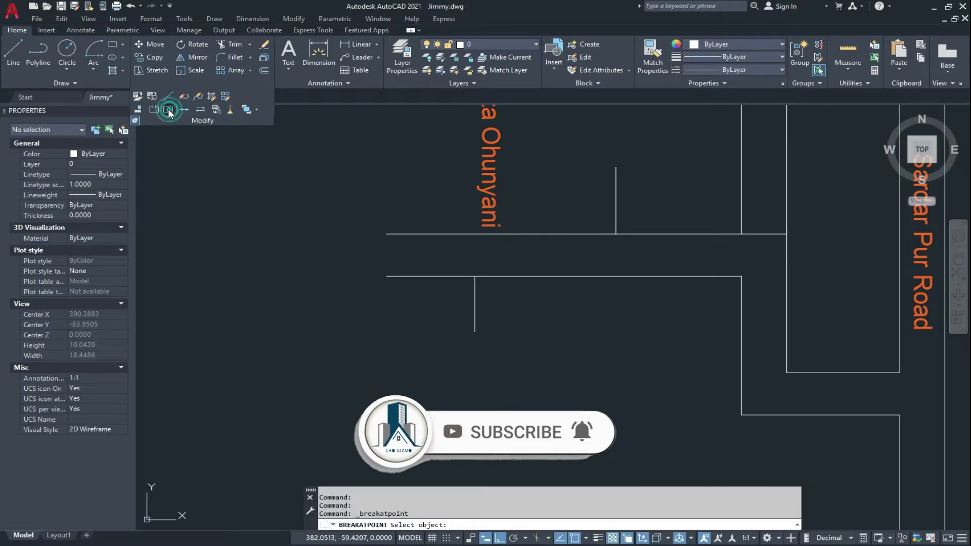
left_click(501, 276)
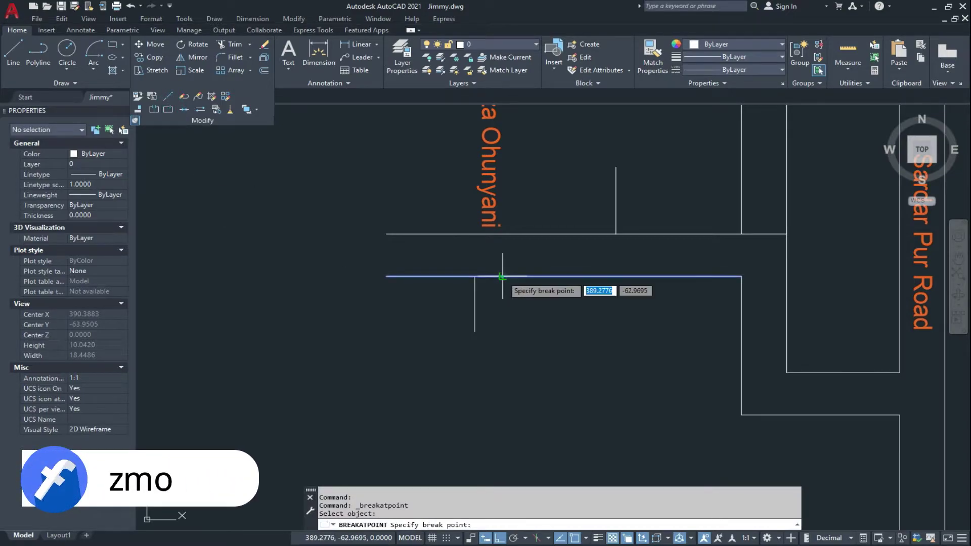
left_click(475, 276)
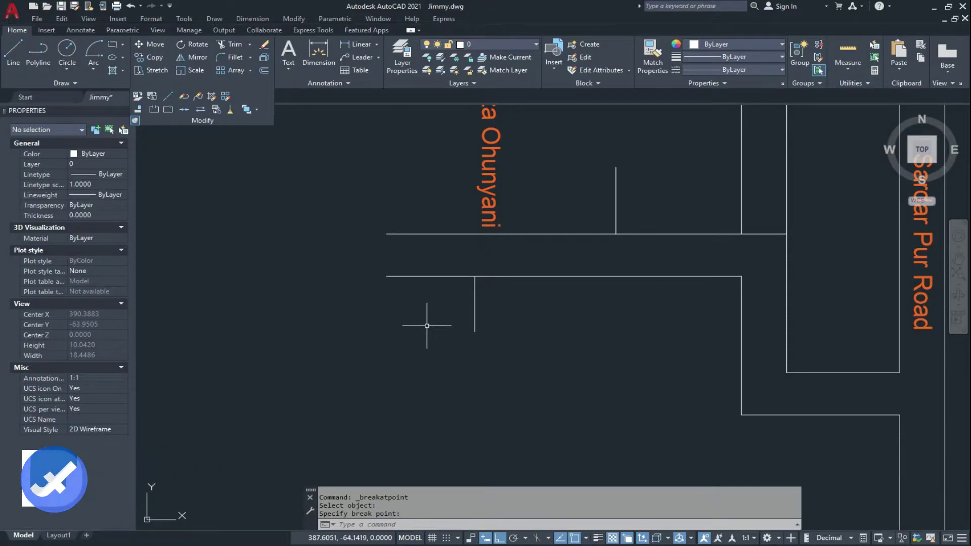
- Select the lower road line's pieces on both sides of the break point to check the split, and clear the selection
left_click(443, 254)
left_click(401, 300)
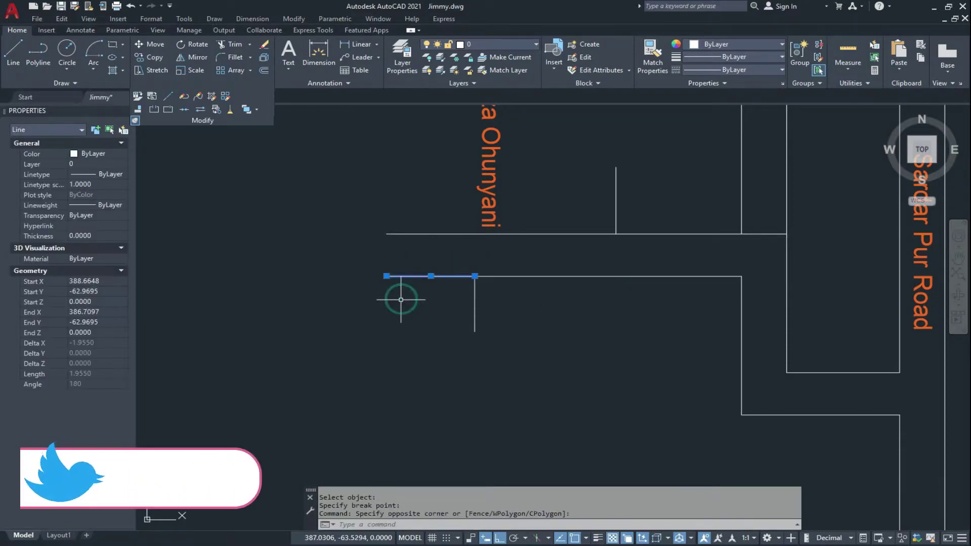
left_click(557, 257)
left_click(517, 309)
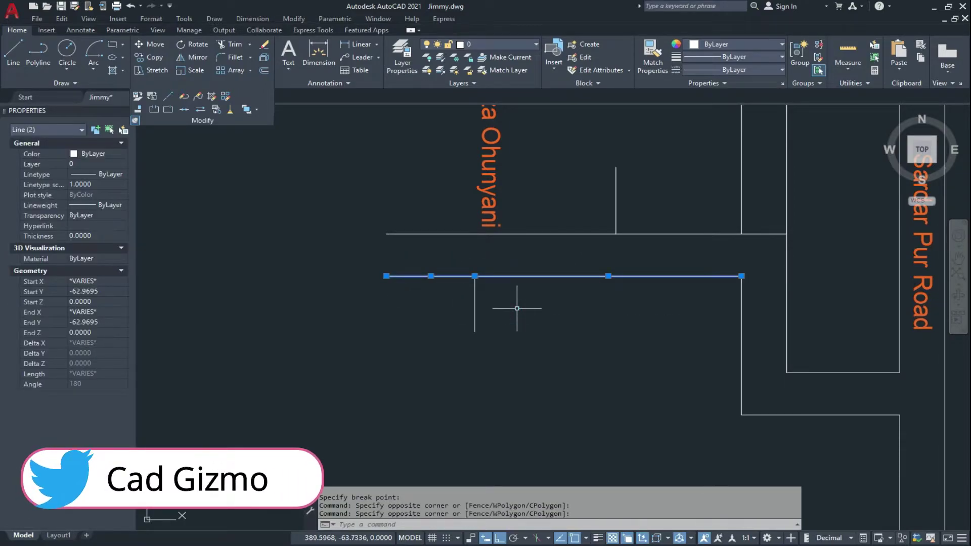
key("Escape")
key("Escape")
key("Escape")
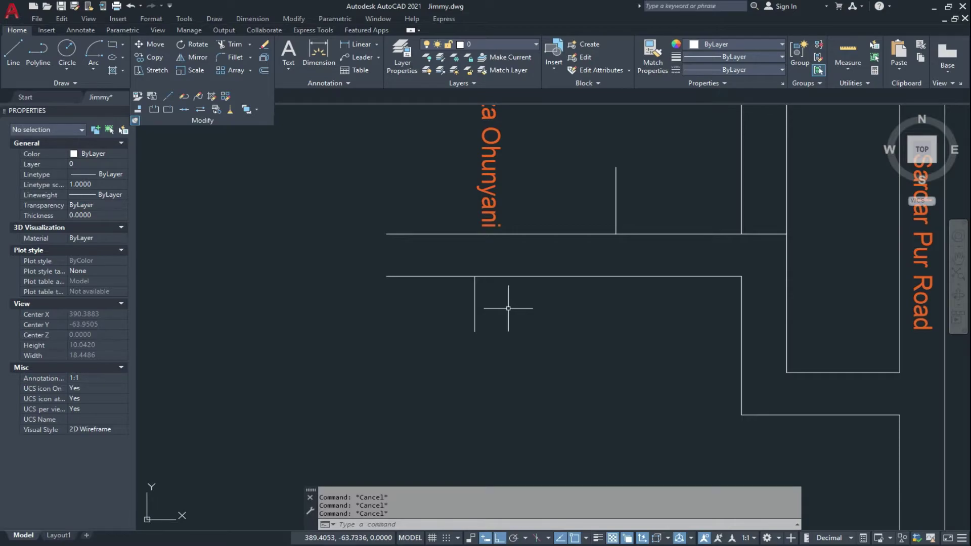
- Turn Ortho off and draw a three-point arc with a radius of about 2.3 units southwest of the Muza Ohunyani road
scroll(508, 308, "down", 2)
middle_click_drag(424, 343, 473, 312)
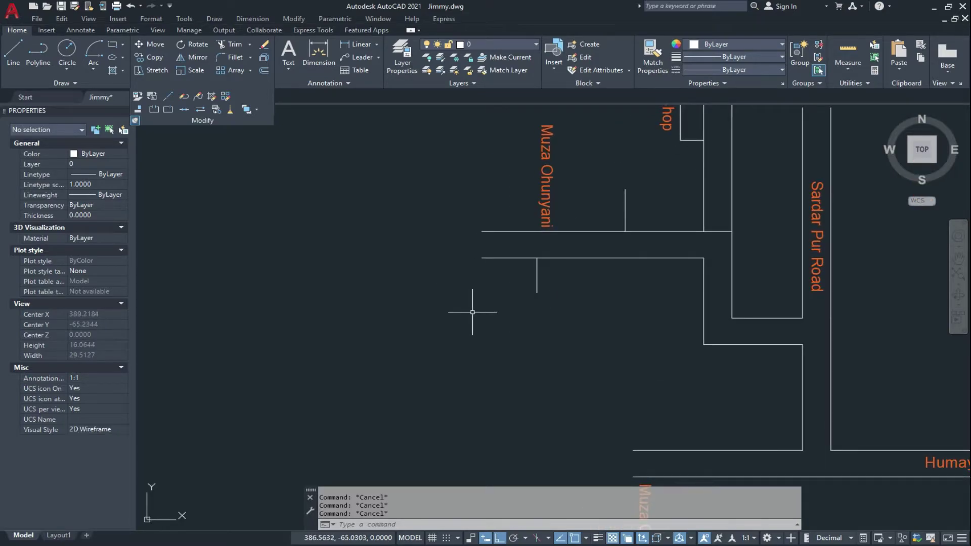
type("rc")
key("Return")
left_click(414, 345)
key("F8")
left_click(419, 289)
left_click(494, 300)
key("Escape")
middle_click_drag(441, 324, 488, 341)
key("Escape")
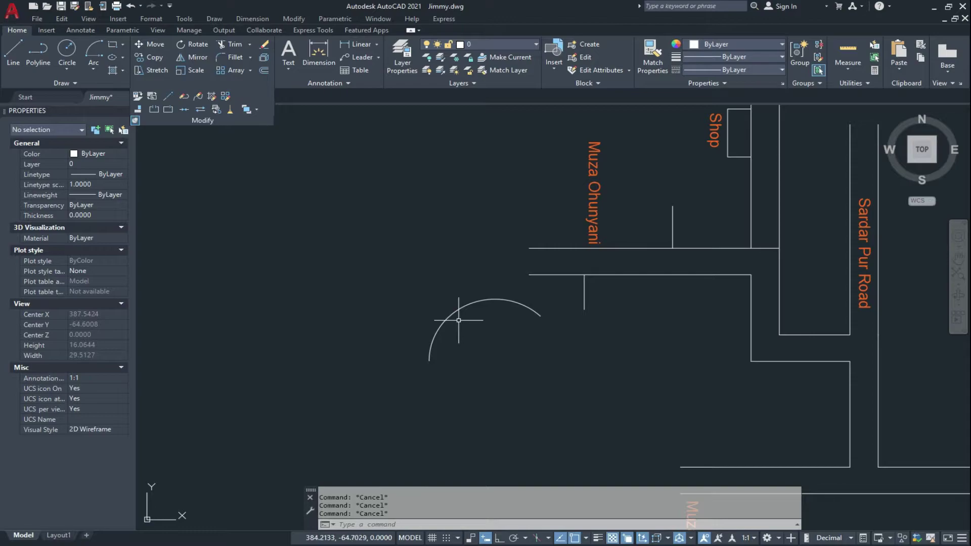
type("l")
key("Return")
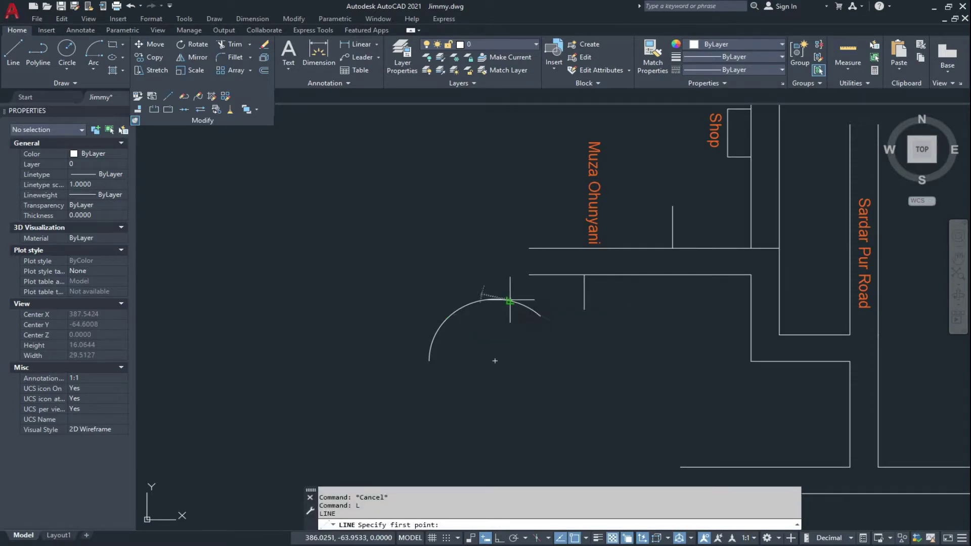
left_click(510, 302)
left_click(507, 334)
key("Escape")
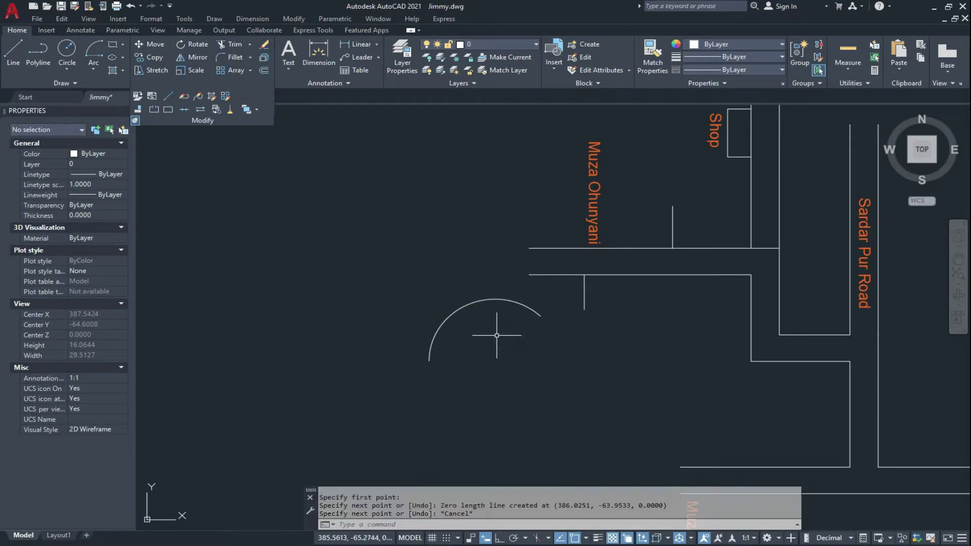
- Draw a line about 1.1 units long from the arc's upper east part inward toward its centre
key("Return")
left_click(516, 330)
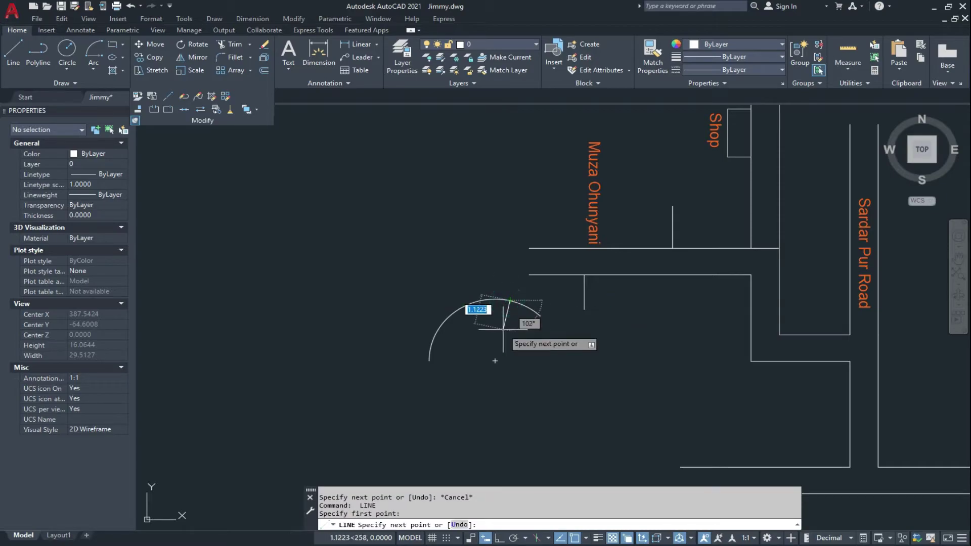
key("Escape")
scroll(496, 309, "up", 2)
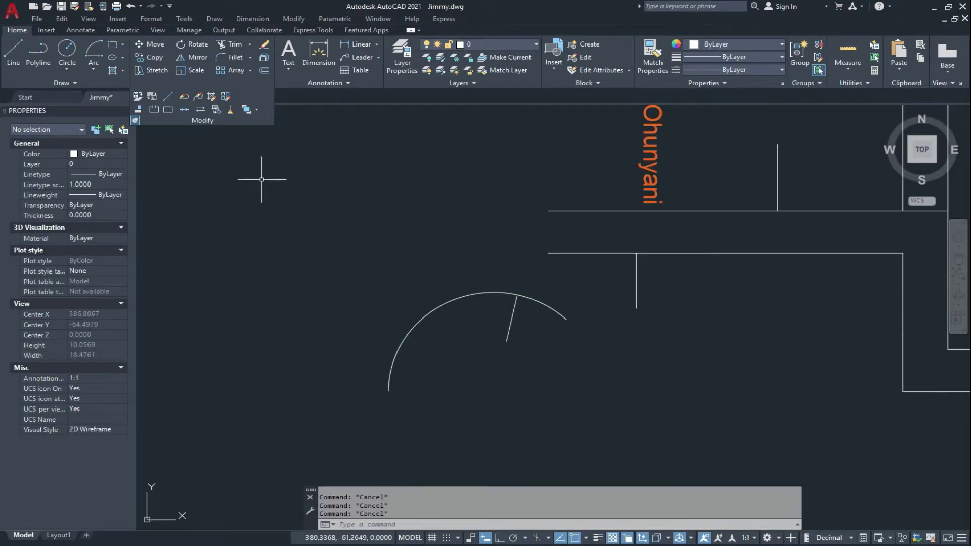
left_click(168, 110)
middle_click_drag(638, 325, 593, 327)
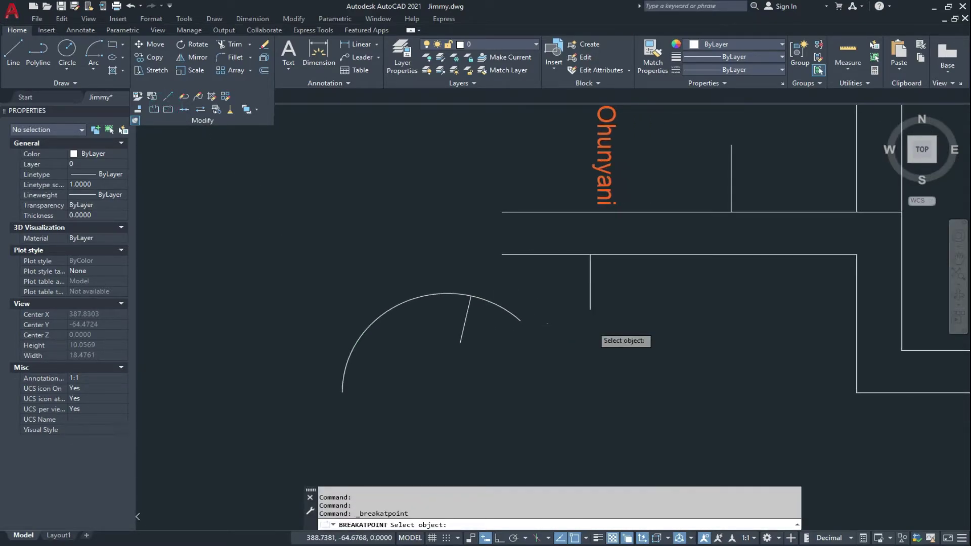
left_click(482, 300)
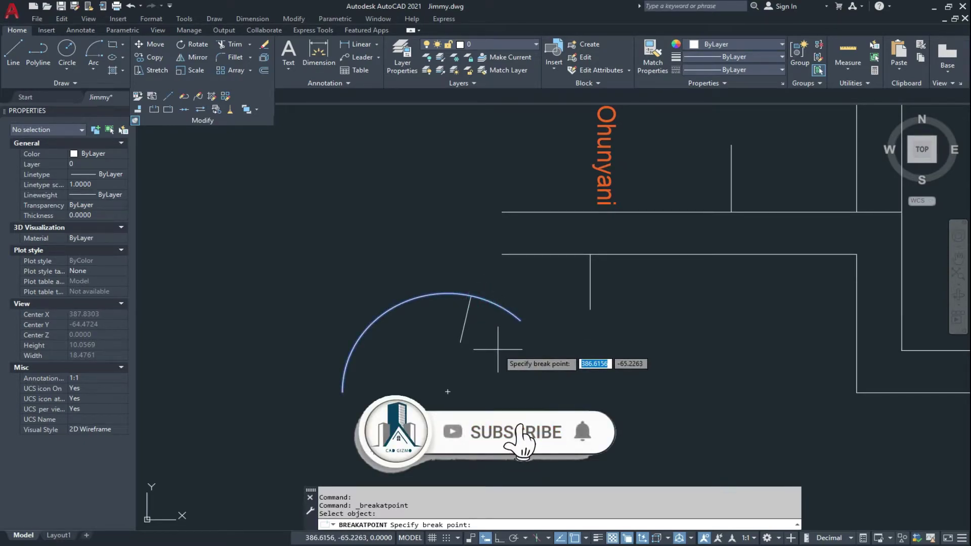
key("Escape")
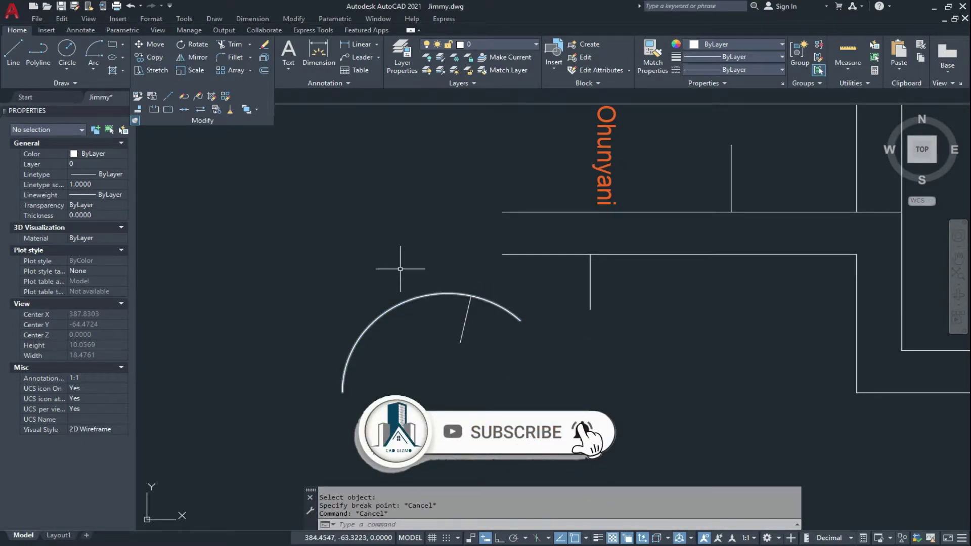
- Split the arc with Break at Point where the short inner line meets it
left_click(168, 110)
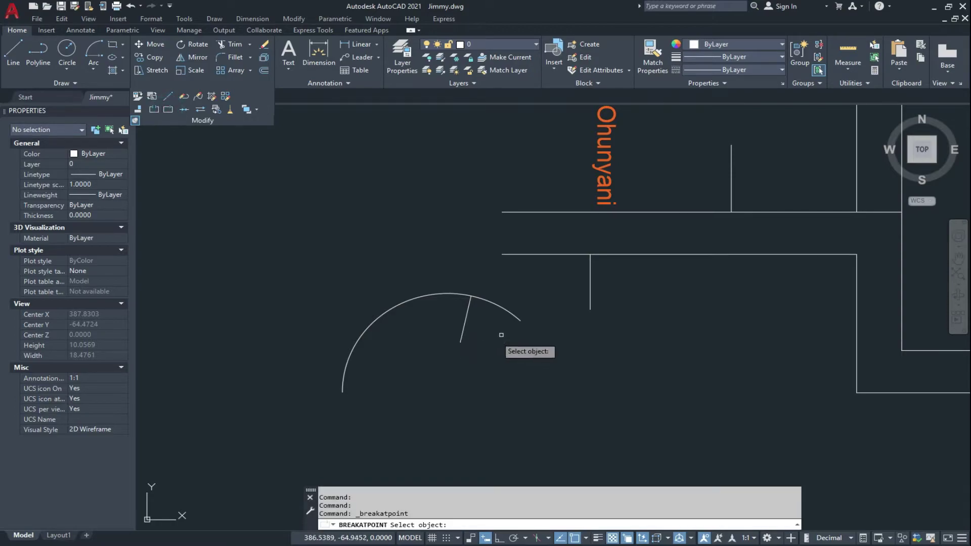
left_click(497, 304)
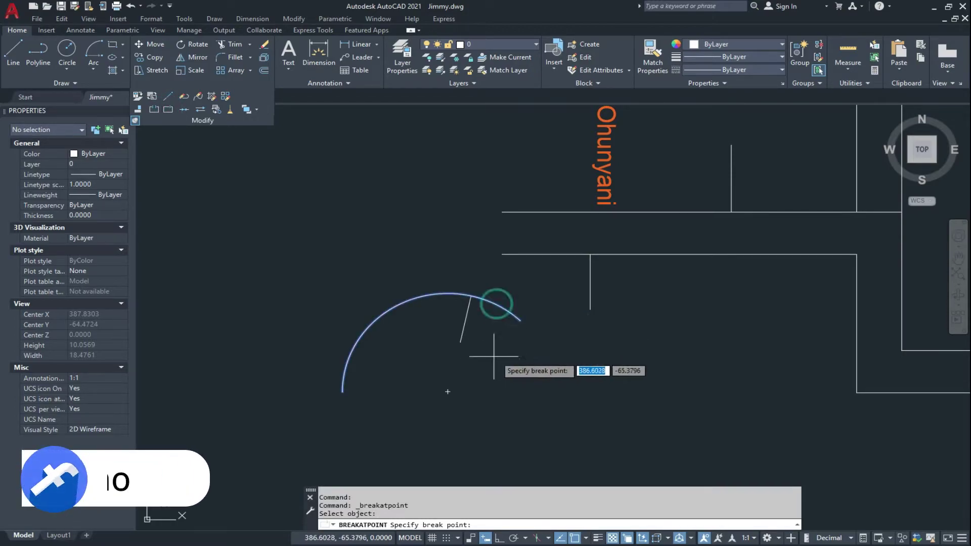
left_click(471, 296)
key("Escape")
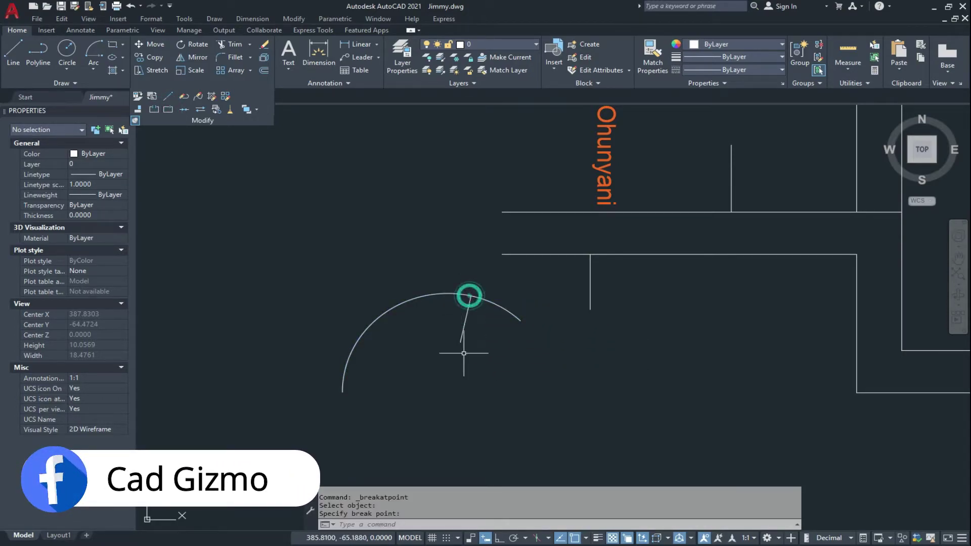
- Select the arc piece east of the break point to check the split, and clear the selection
left_click(500, 300)
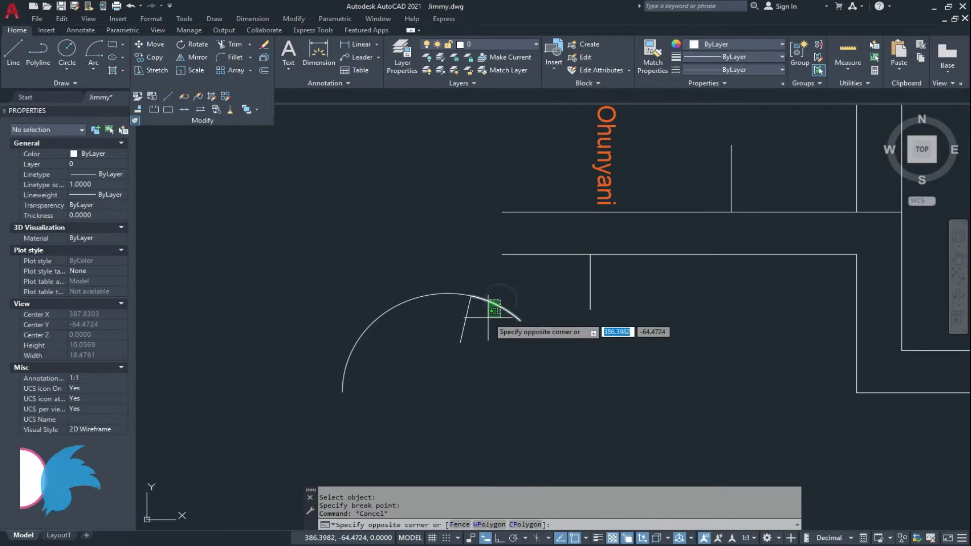
left_click(487, 319)
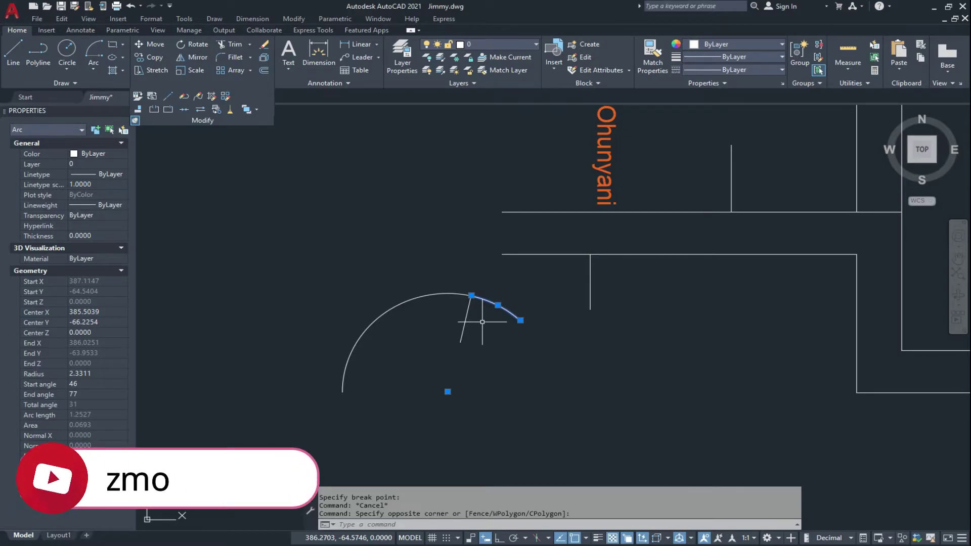
key("Escape")
key("Escape")
- Draw a tilted four-sided polyline below the arc, returning to its start point to complete the outline
scroll(480, 322, "down", 4)
middle_click_drag(513, 348, 494, 310)
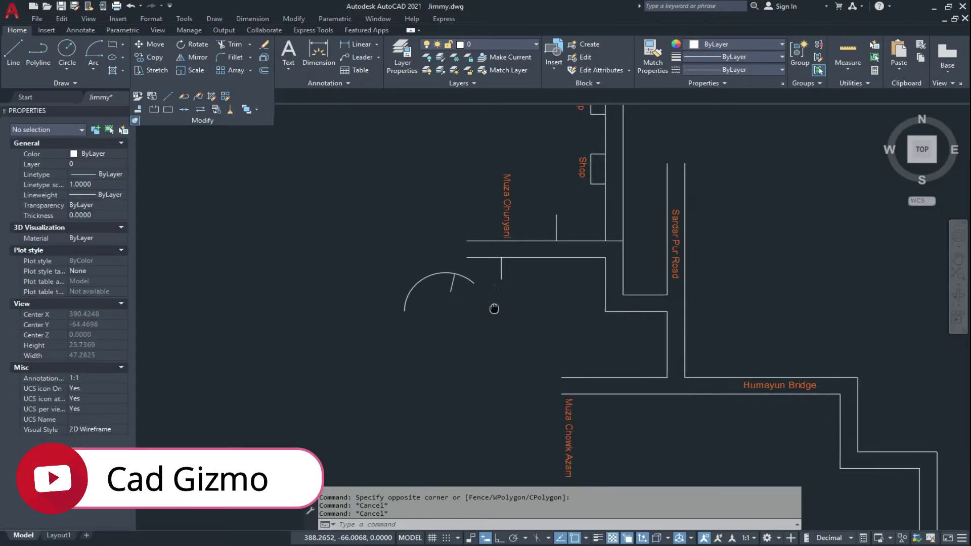
key("Escape")
scroll(455, 327, "up", 4)
type("pl")
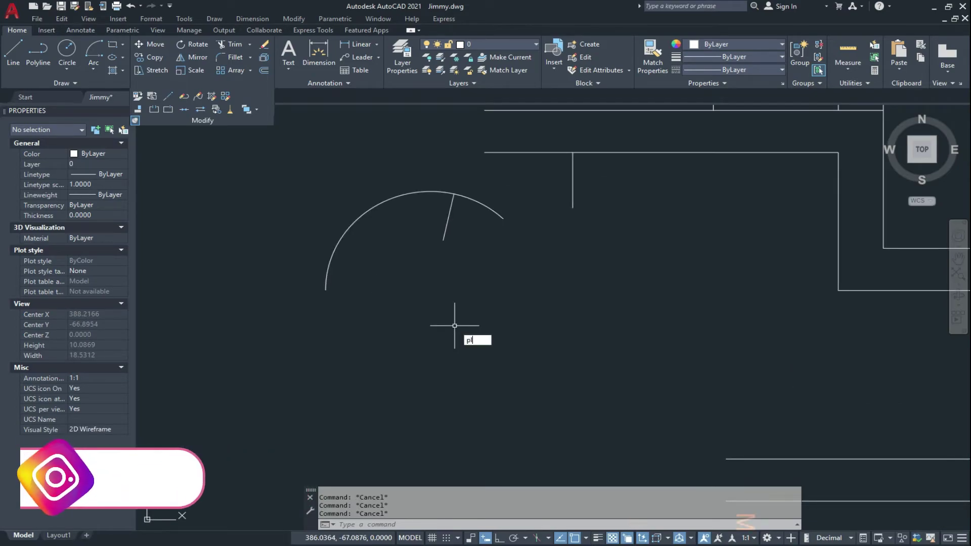
key("Return")
left_click(419, 339)
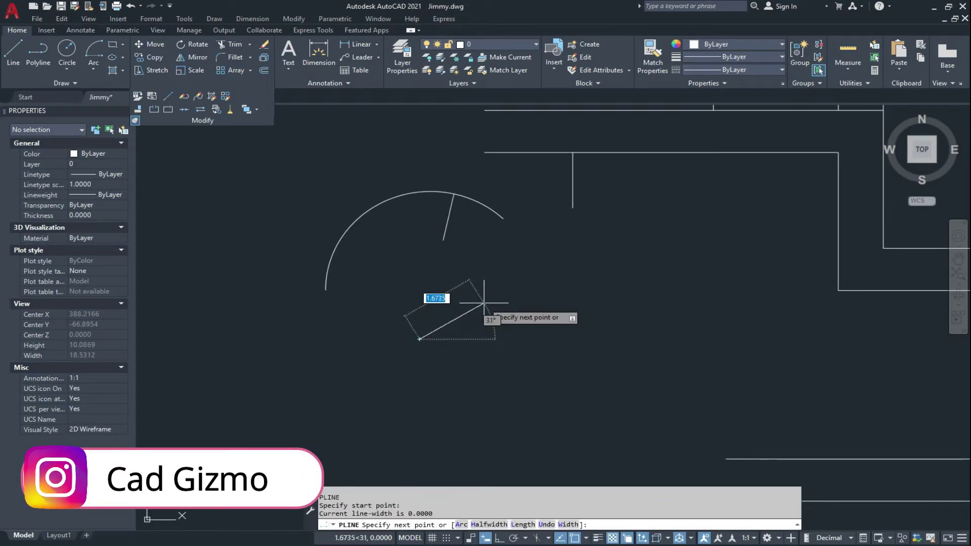
left_click(595, 366)
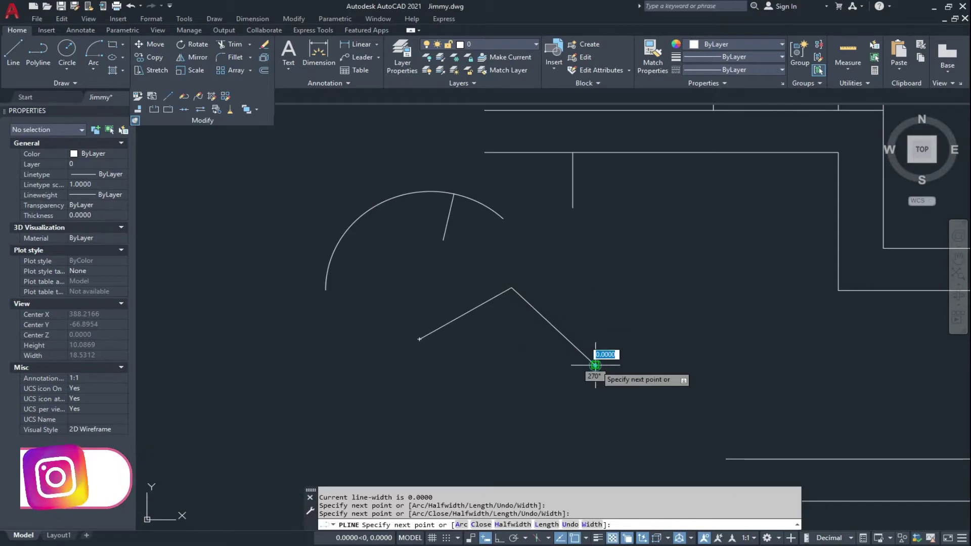
left_click(498, 445)
left_click(419, 339)
key("Escape")
key("Escape")
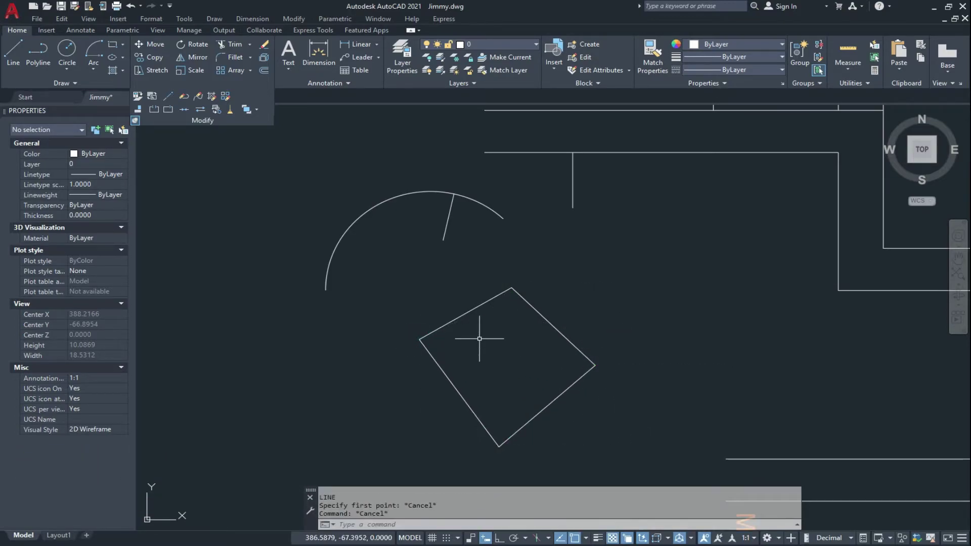
- Draw a short line outward from the middle of the four-sided polyline's northeast edge
type("L")
key("Return")
left_click(554, 326)
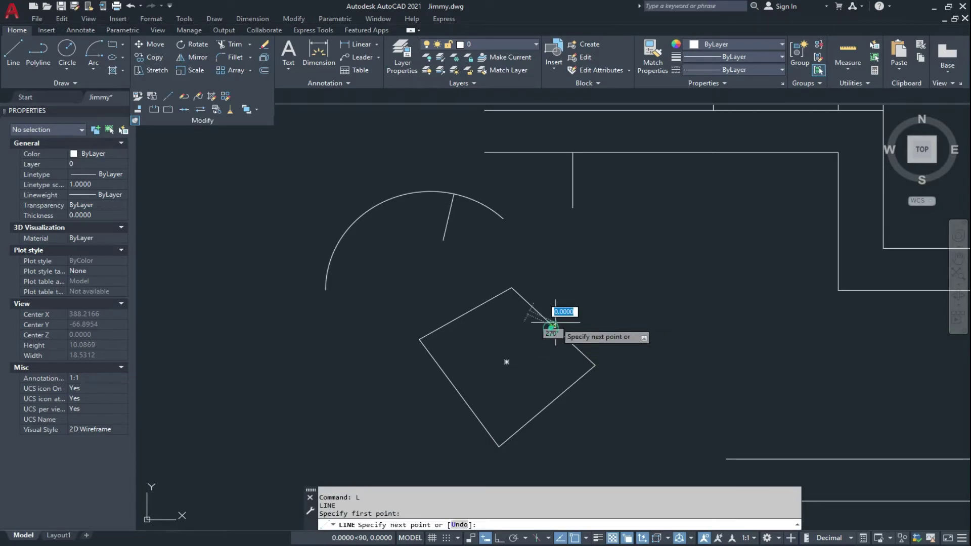
left_click(579, 302)
key("Escape")
key("Escape")
key("Escape")
- Split the four-sided polyline with Break at Point where the short outer line meets it, and select the southern piece to check
scroll(575, 336, "up", 2)
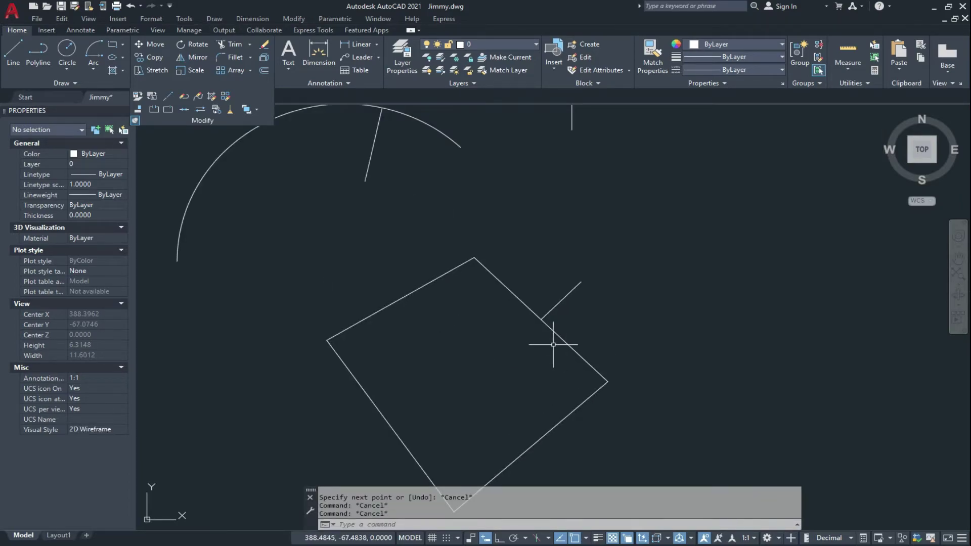
left_click(168, 110)
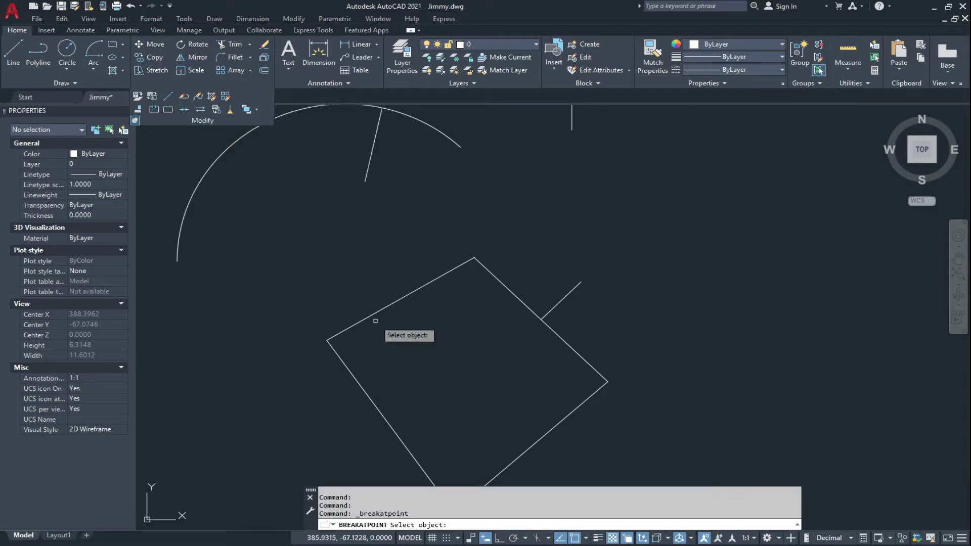
middle_click_drag(584, 338, 554, 331)
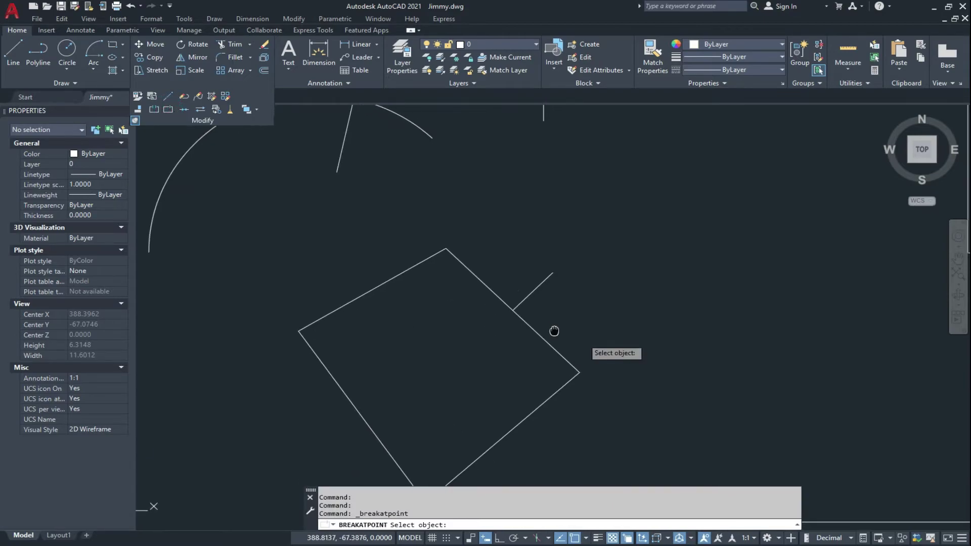
left_click(525, 319)
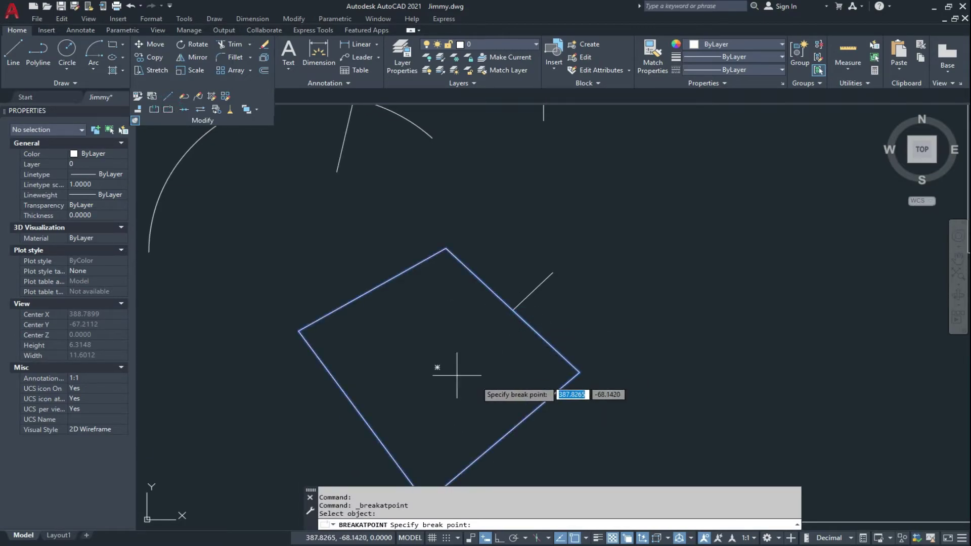
left_click(513, 310)
left_click(537, 332)
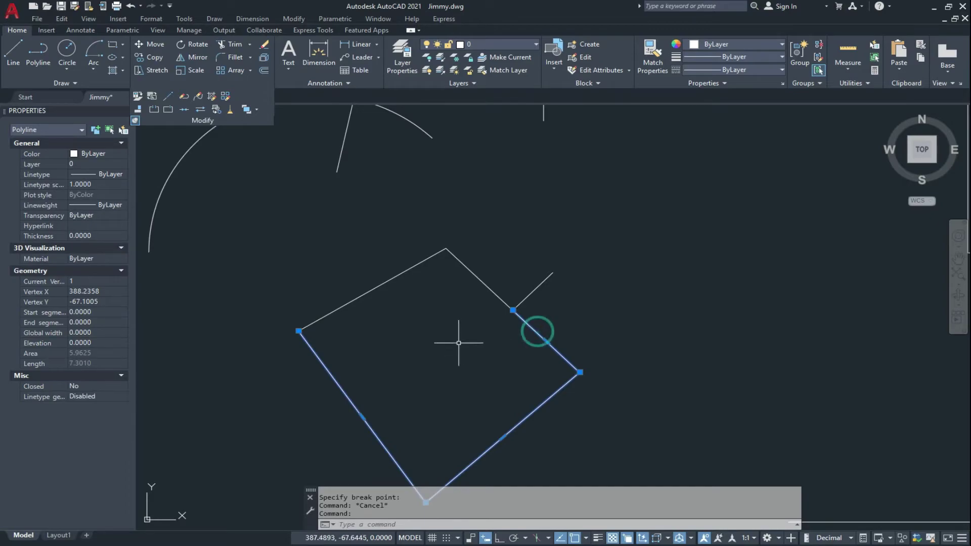
- Select the northern piece of the split four-sided polyline as well to check the break, and clear the selection
left_click(473, 274)
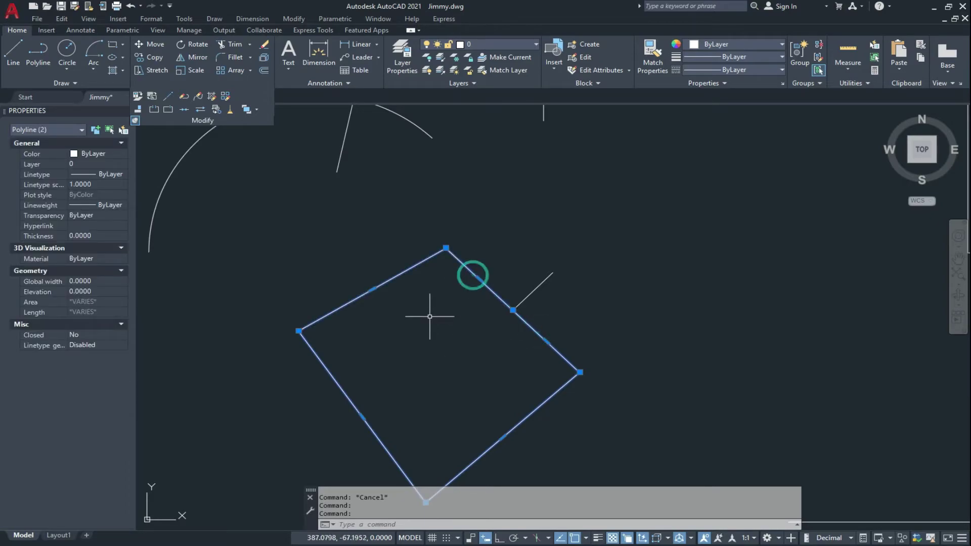
scroll(439, 327, "down", 2)
middle_click_drag(440, 330, 518, 332)
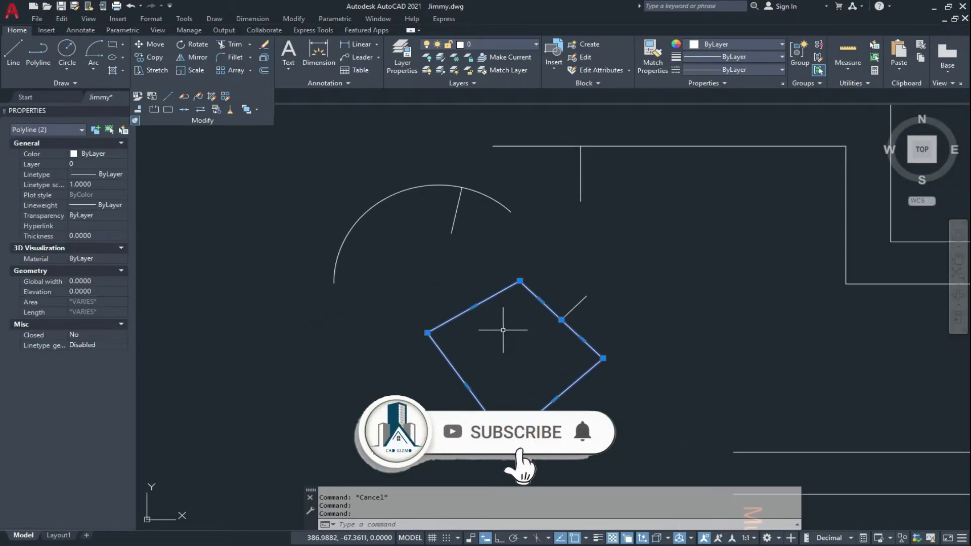
scroll(504, 330, "down", 4)
key("Escape")
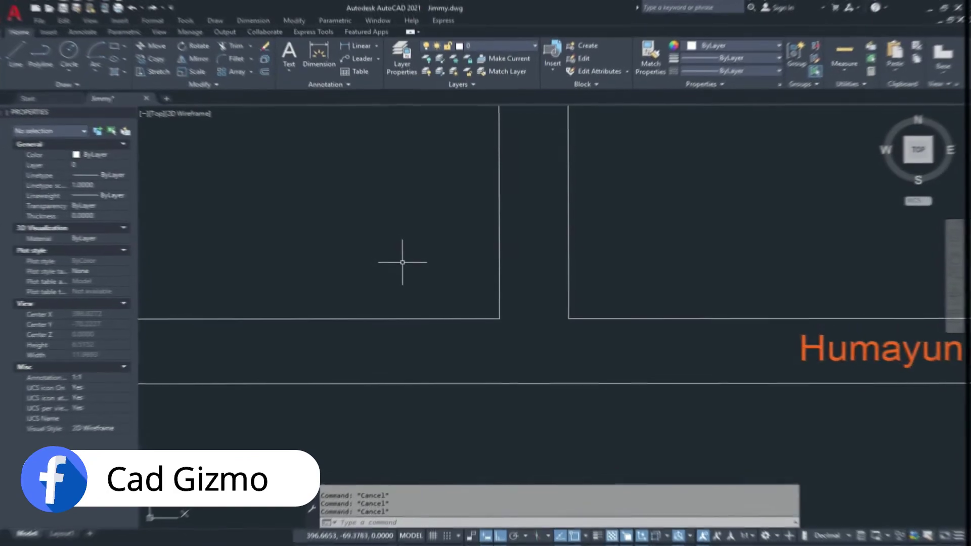
- Select the two collinear road lines on either side of the junction gap west of the Humayun Bridge label, and clear the selection
scroll(403, 262, "down", 2)
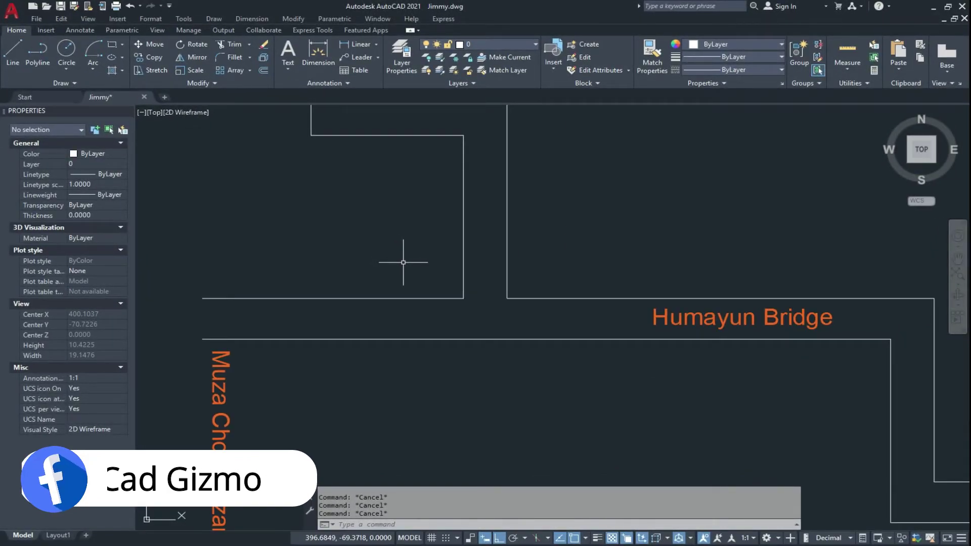
scroll(413, 278, "up", 2)
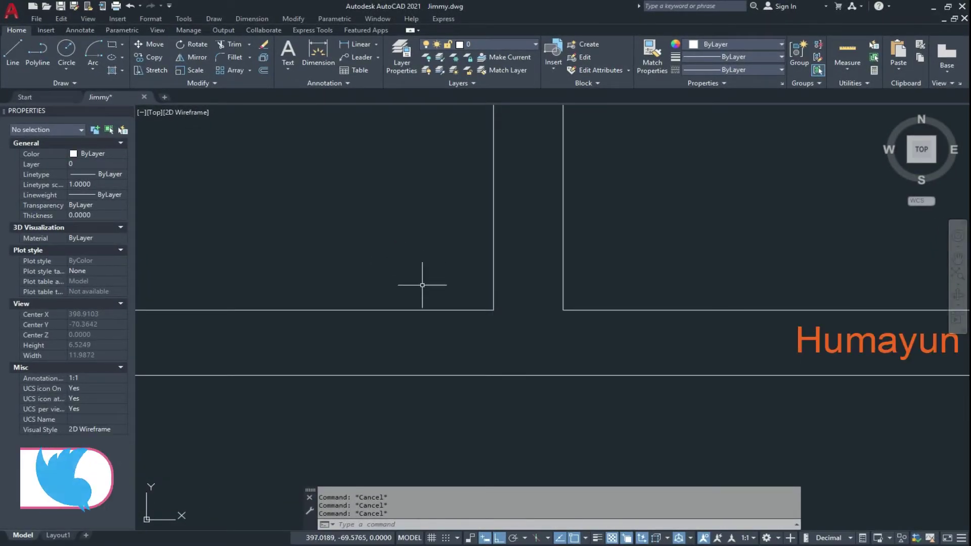
left_click(624, 299)
left_click(590, 331)
left_click(451, 293)
left_click(418, 329)
key("Escape")
key("Escape")
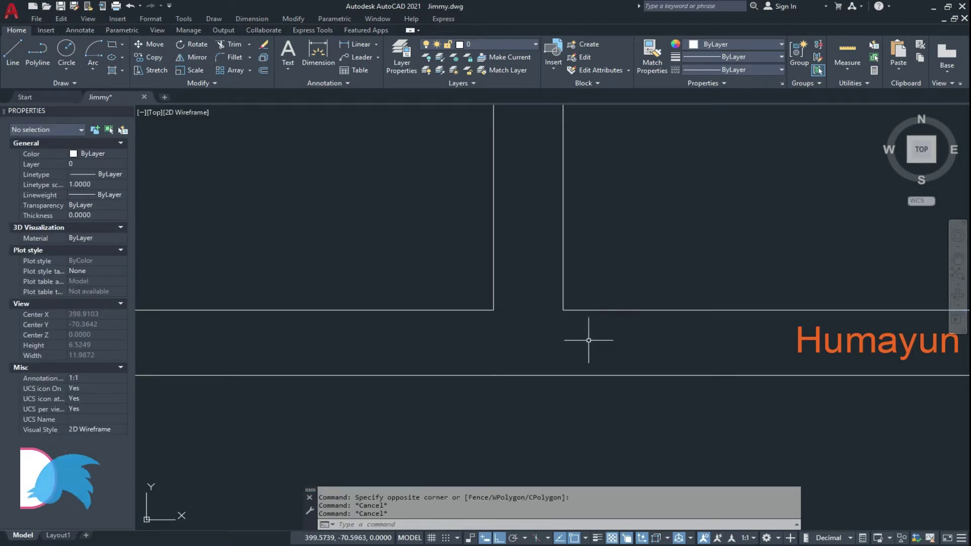
- Join the two collinear horizontal road lines across the junction gap into a single line
left_click(203, 83)
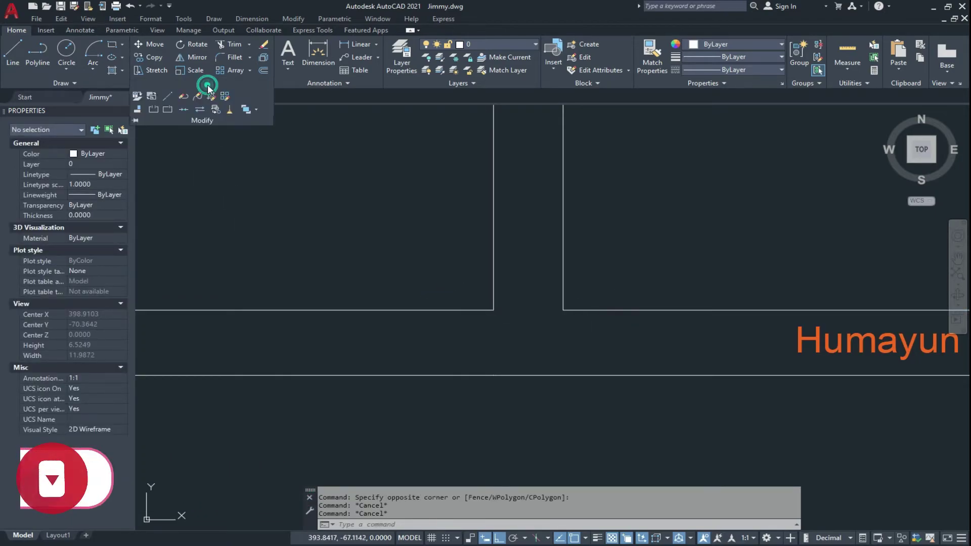
left_click(185, 110)
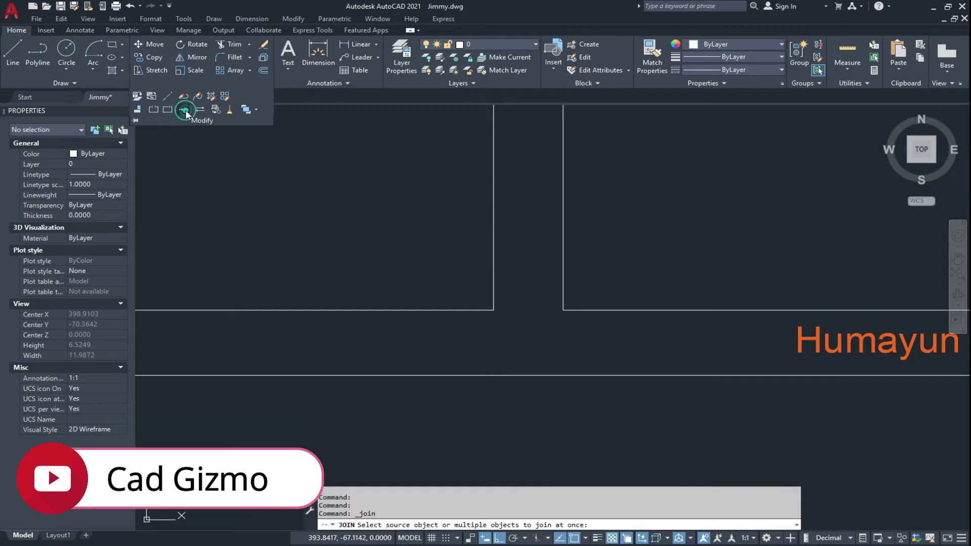
left_click(601, 310)
left_click(457, 310)
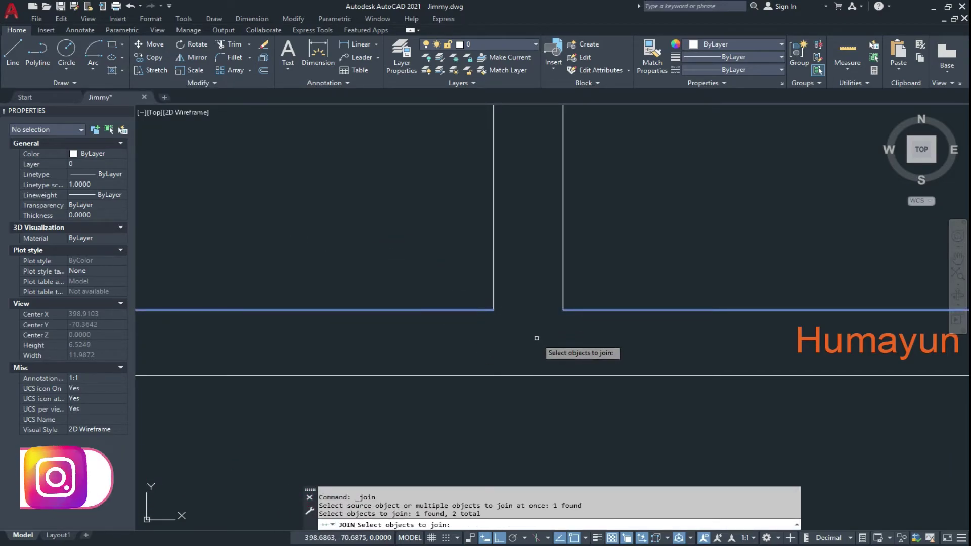
key("Return")
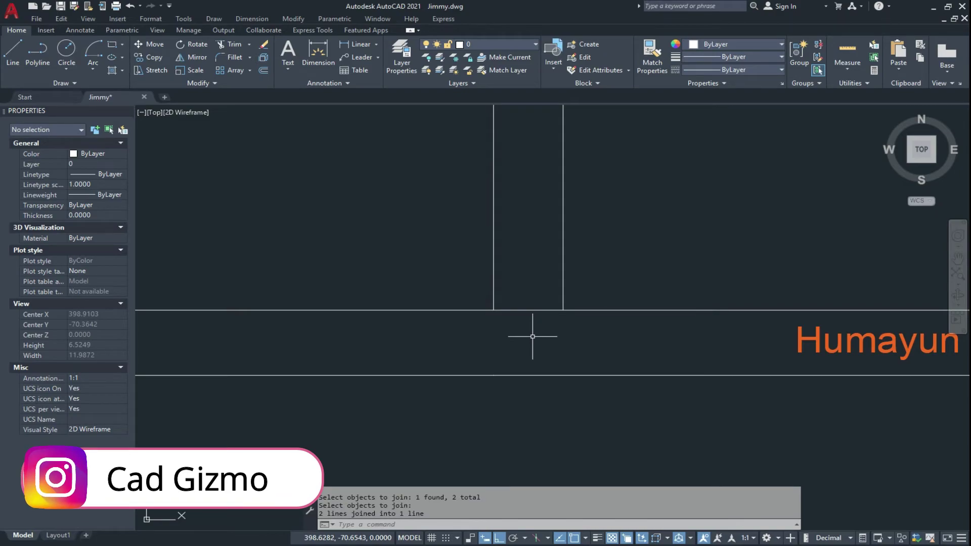
key("Escape")
- Draw a horizontal line about 1.58 units long in the empty area above the Humayun Bridge road
scroll(495, 333, "down", 4)
scroll(508, 319, "up", 2)
middle_click_drag(546, 305, 417, 335)
key("Escape")
type("l")
key("Return")
left_click(412, 282)
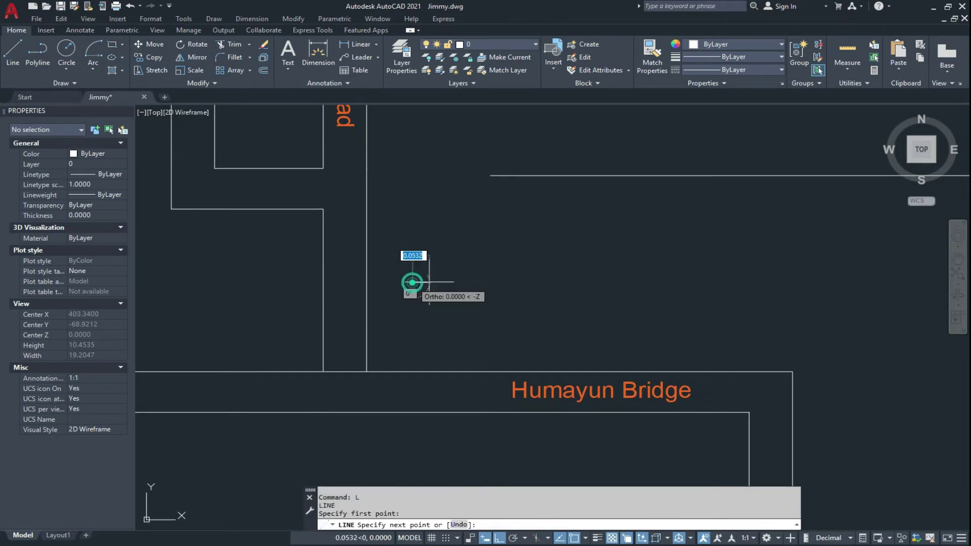
key("Escape")
- Copy the short horizontal line twice to the east, making a row of three collinear lines with gaps between them
left_click(466, 272)
left_click(440, 301)
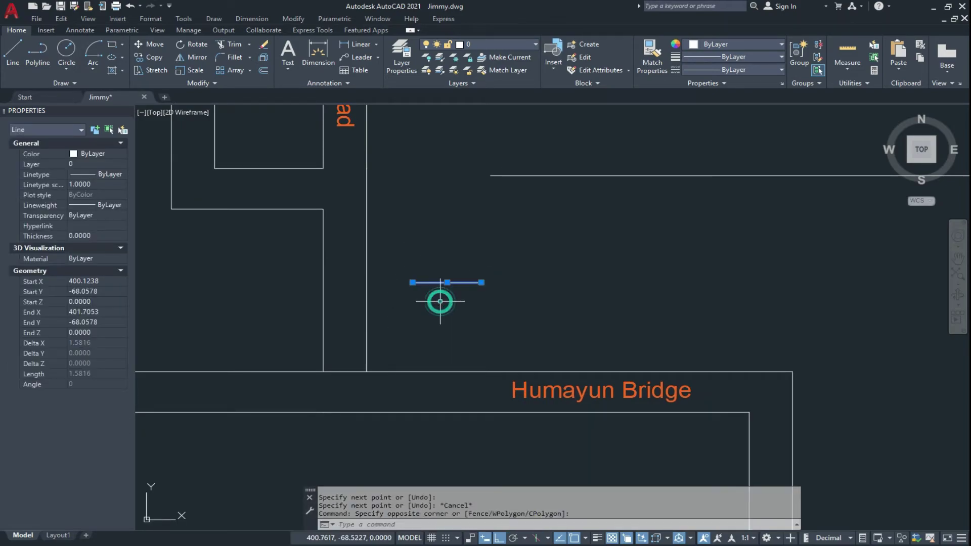
type("co")
key("Return")
left_click(423, 318)
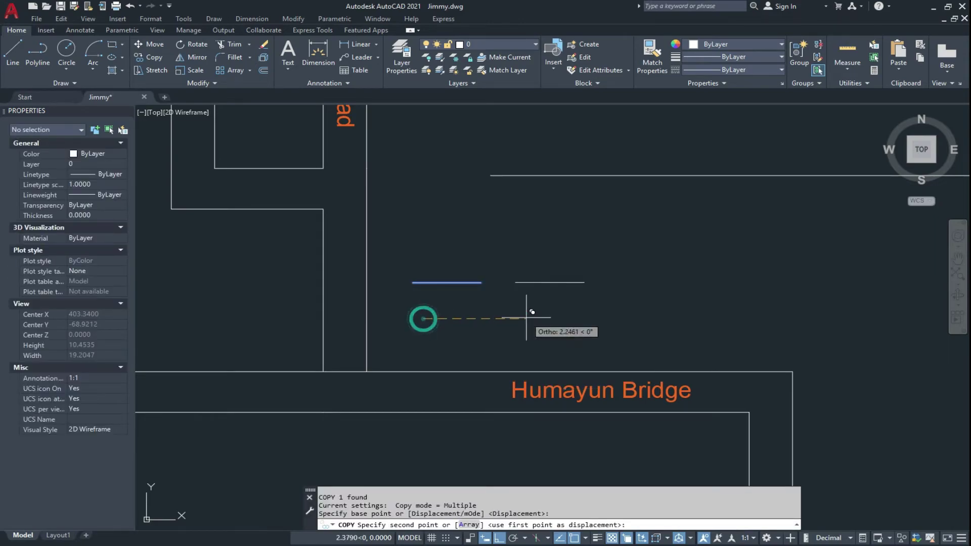
left_click(555, 317)
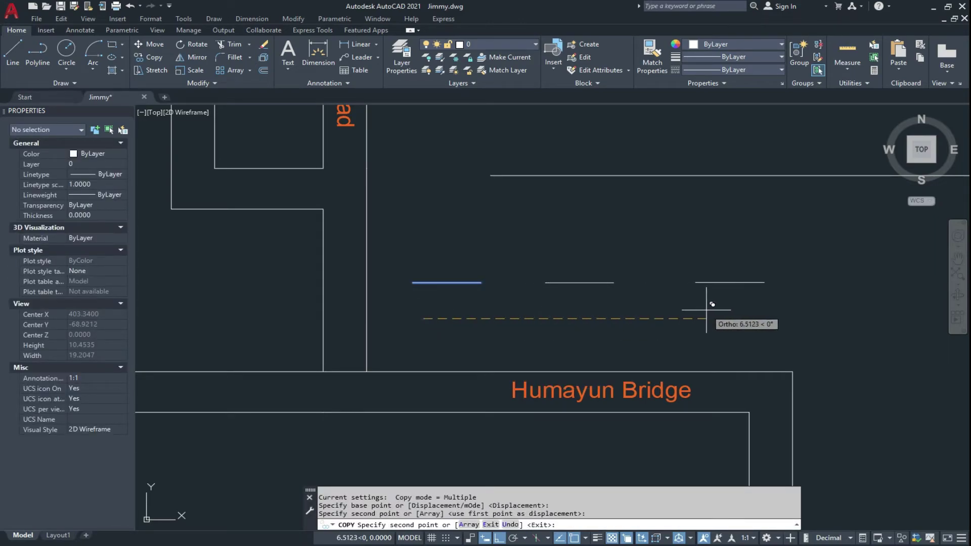
key("Escape")
key("Escape")
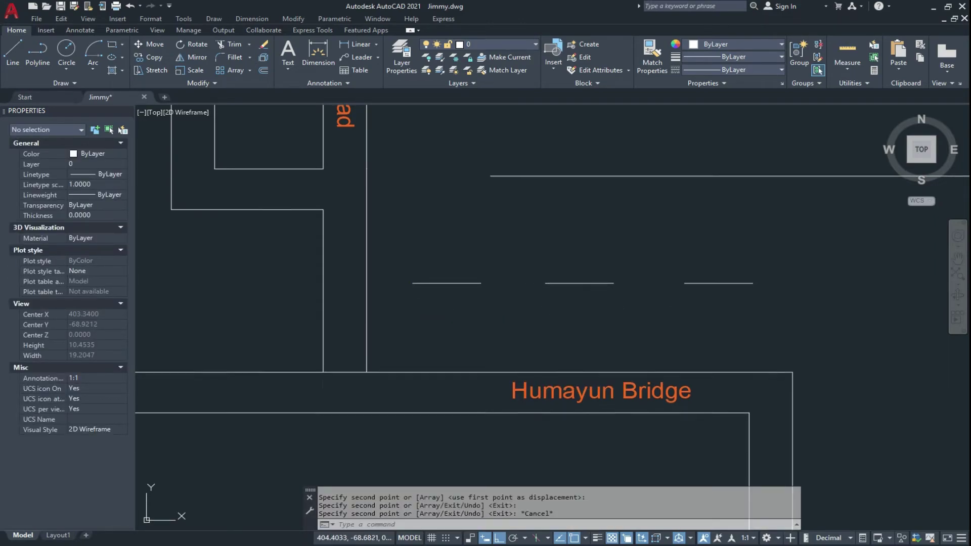
scroll(542, 304, "up", 3)
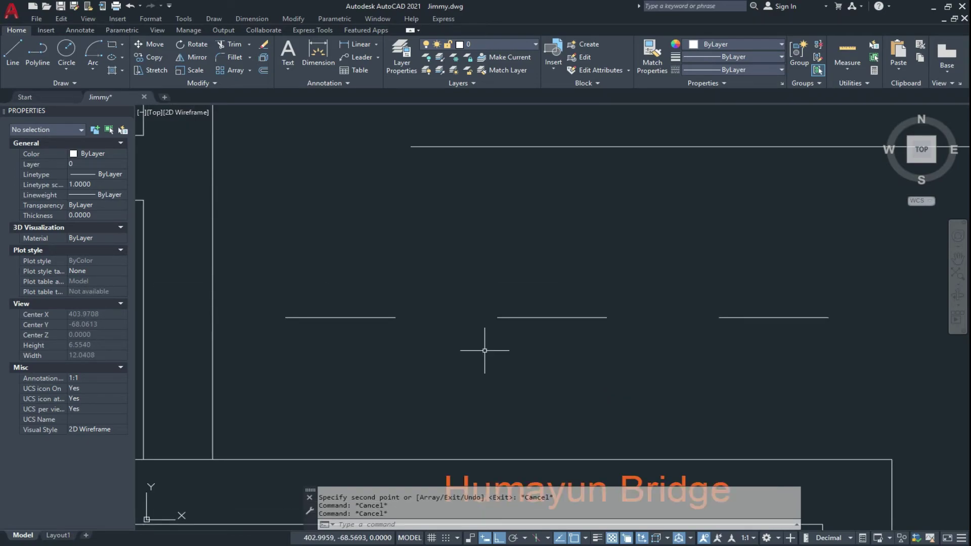